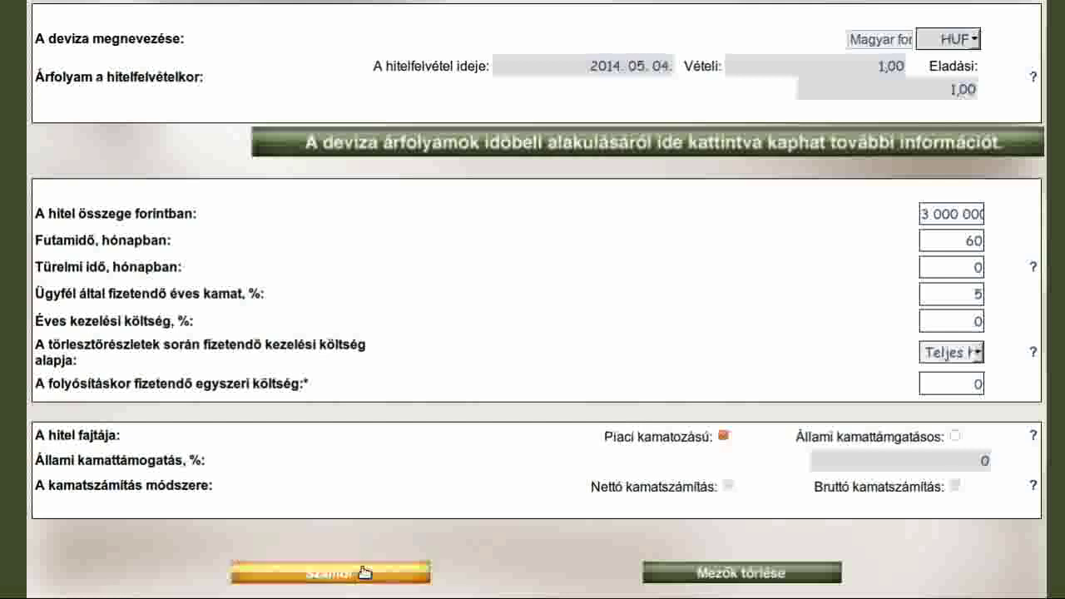
# Examine the monthly instalment, total interest and THM in the results of the loan calculated with 5% annual interest.
pyautogui.scroll(-5, 391, 467)
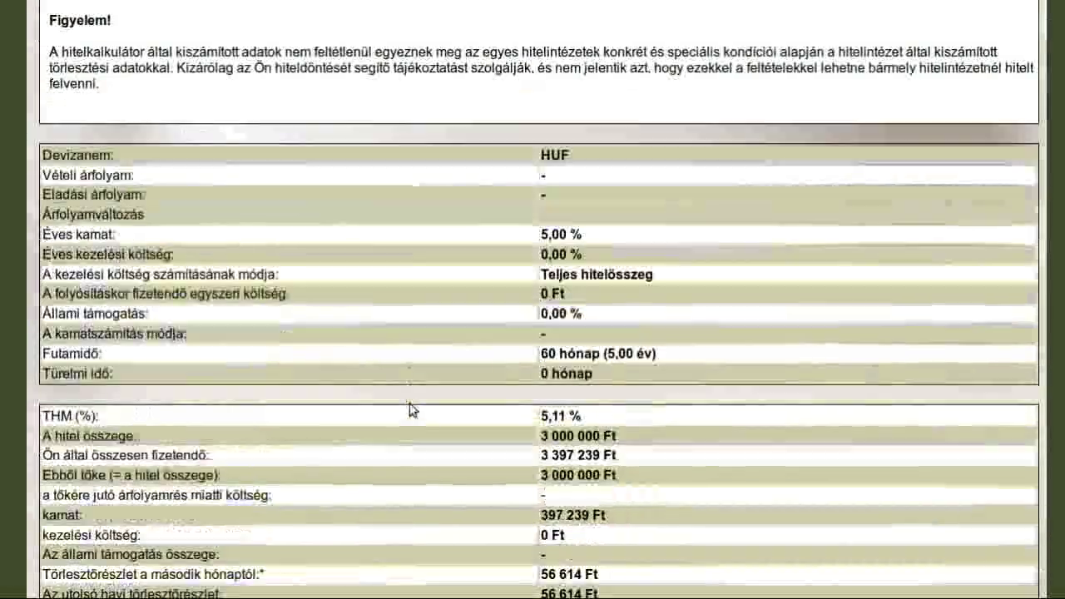
pyautogui.scroll(1, 406, 386)
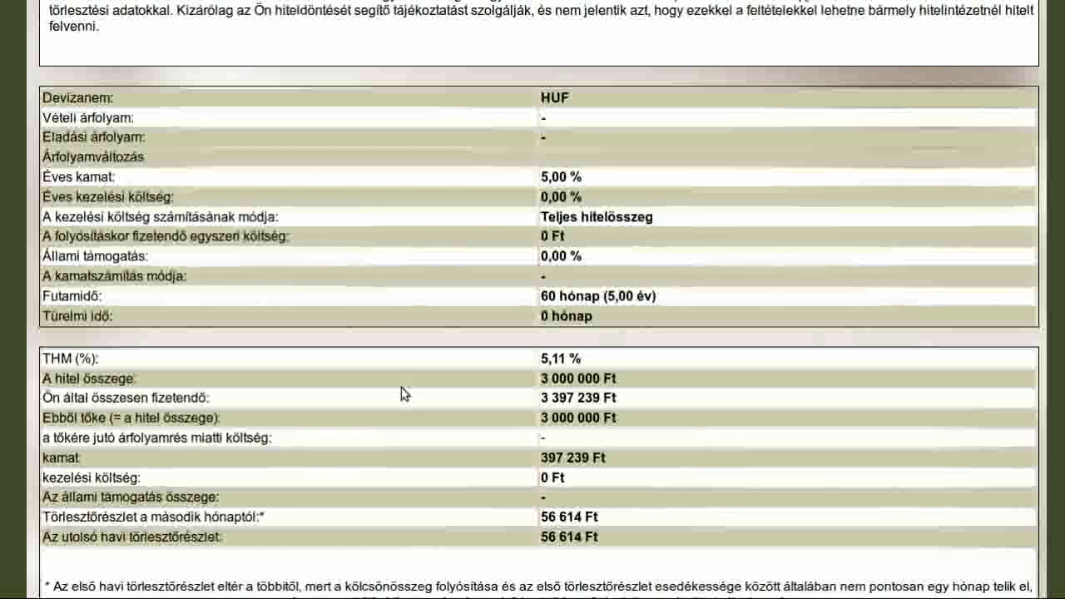
pyautogui.moveTo(539, 517); pyautogui.dragTo(629, 513)
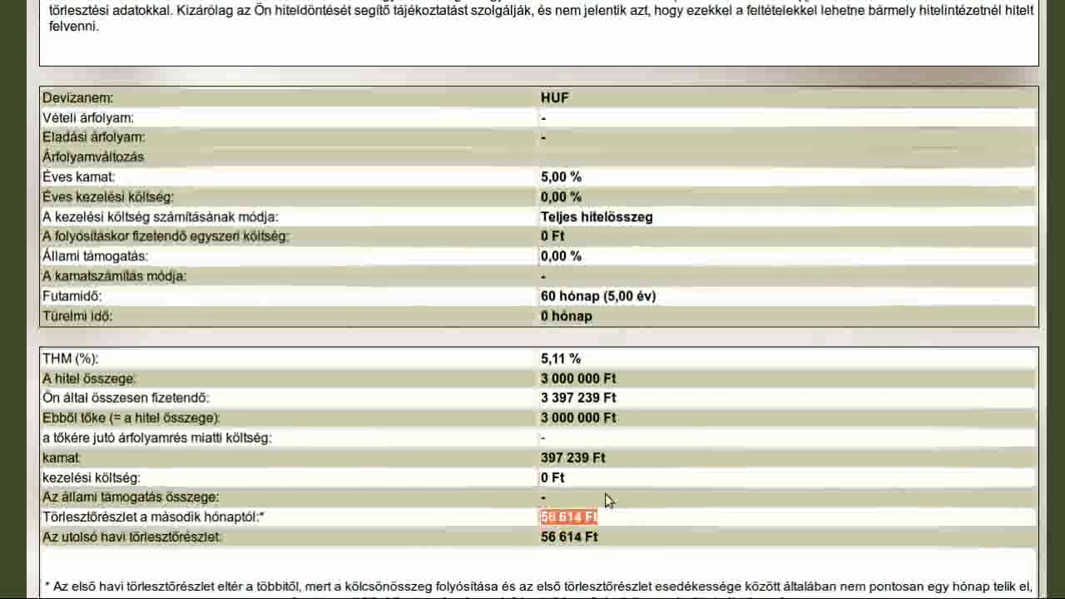
pyautogui.click(604, 496)
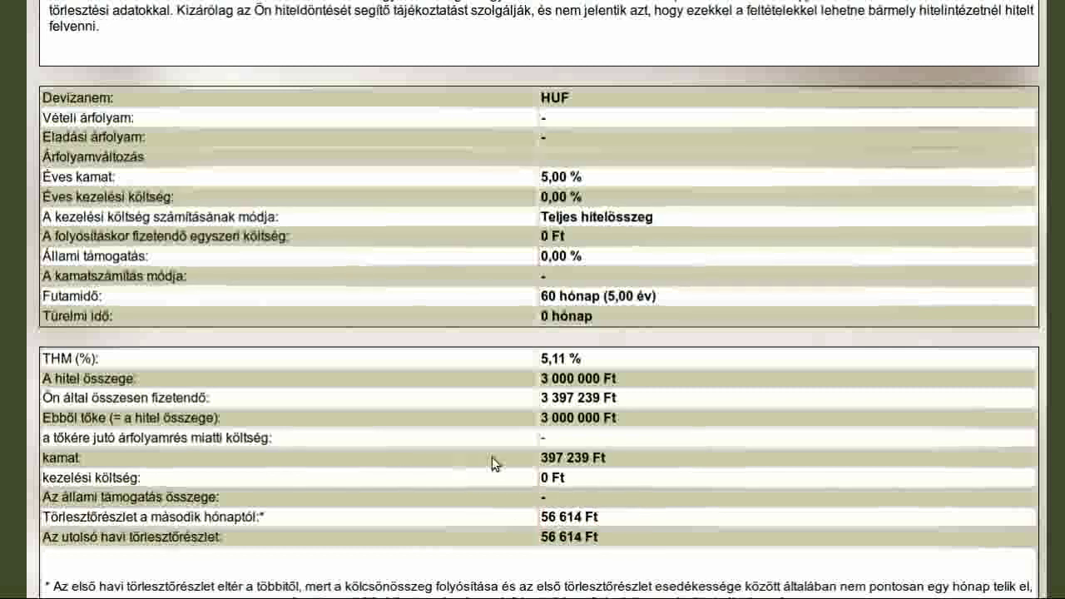
pyautogui.moveTo(491, 456); pyautogui.dragTo(647, 459)
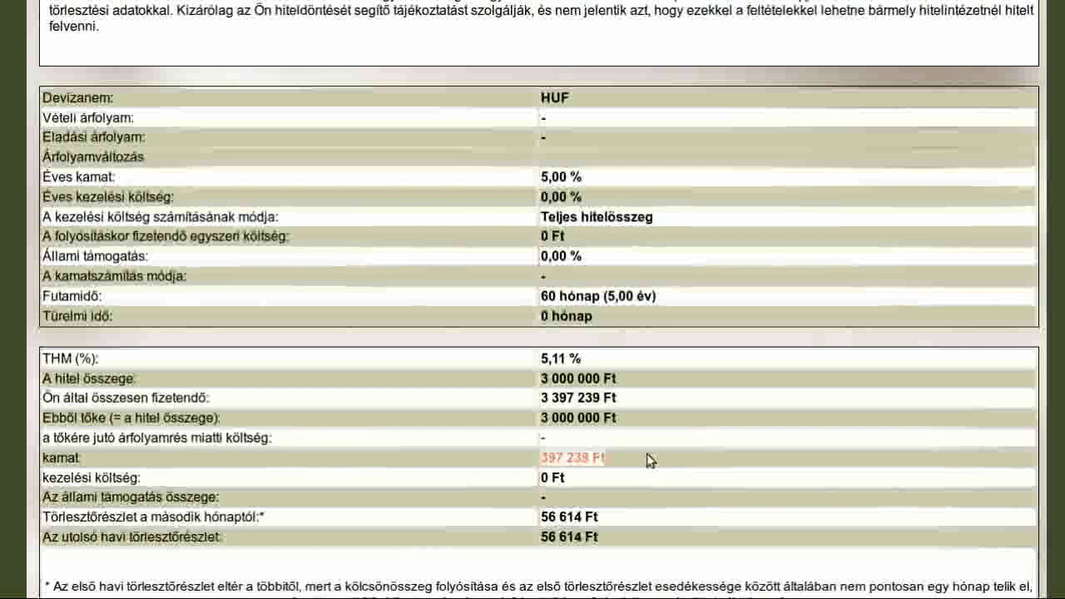
pyautogui.moveTo(532, 359); pyautogui.dragTo(582, 359)
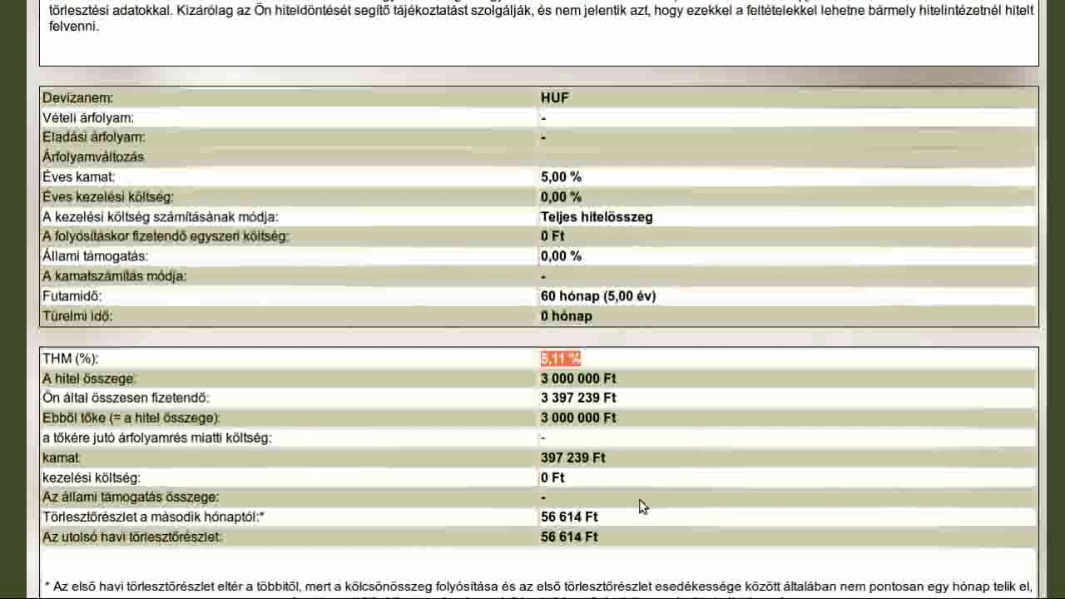
# Recalculate the loan with the client's annual interest set to 10% and check the resulting instalment, interest and THM.
pyautogui.scroll(3, 624, 377)
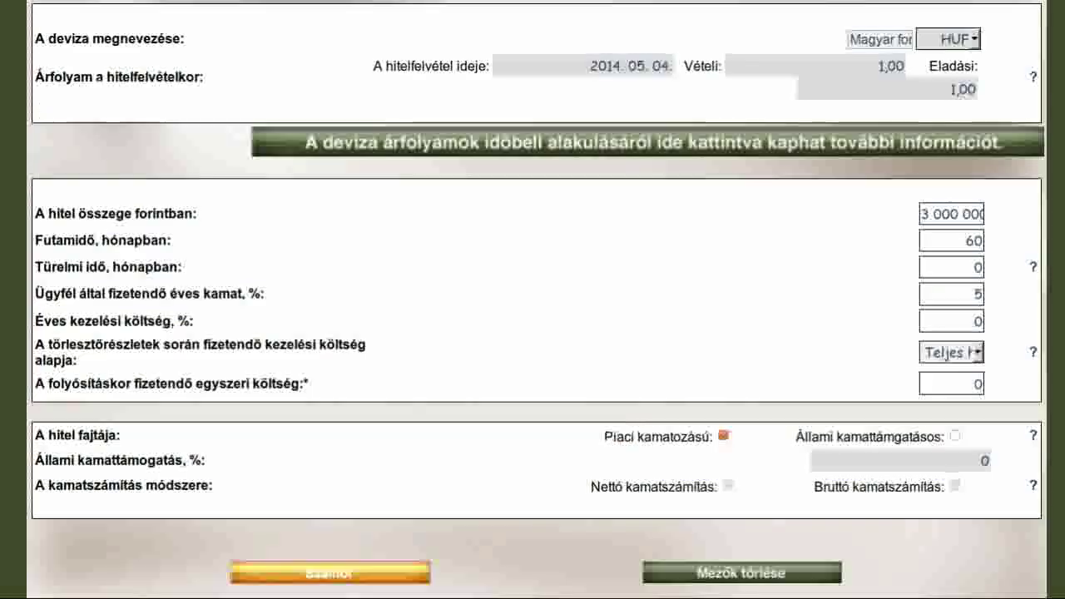
pyautogui.scroll(1, 525, 255)
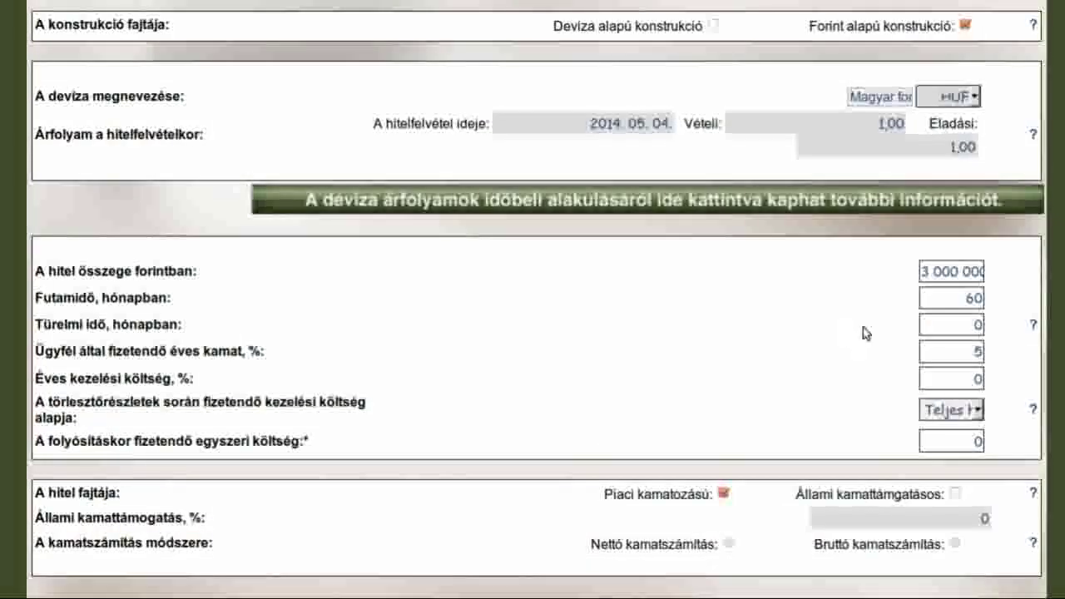
pyautogui.moveTo(948, 349); pyautogui.dragTo(1038, 363)
pyautogui.write('10')
pyautogui.scroll(-1, 746, 395)
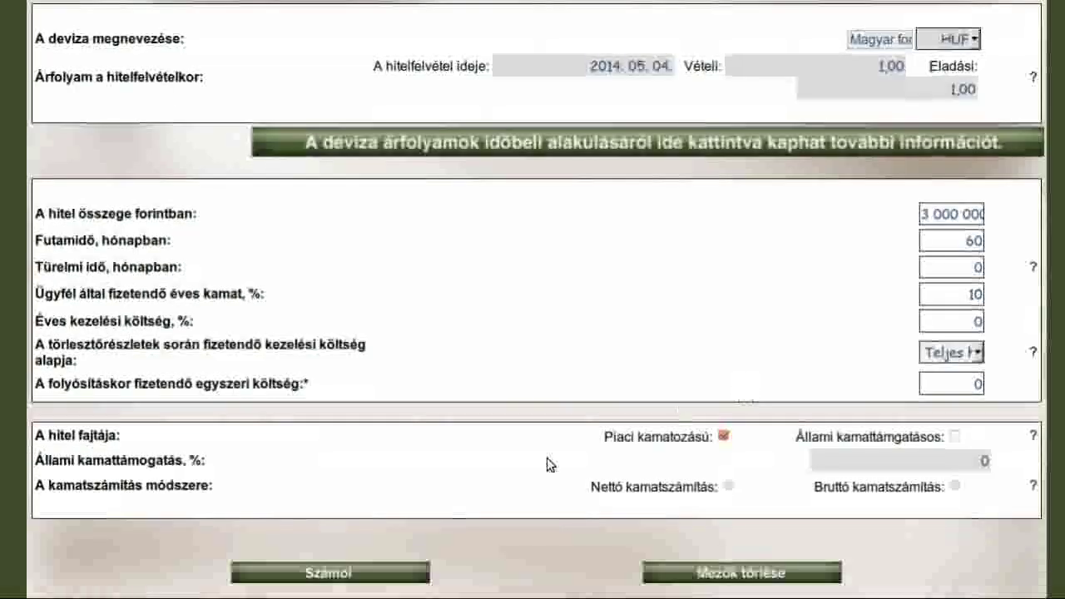
pyautogui.click(403, 574)
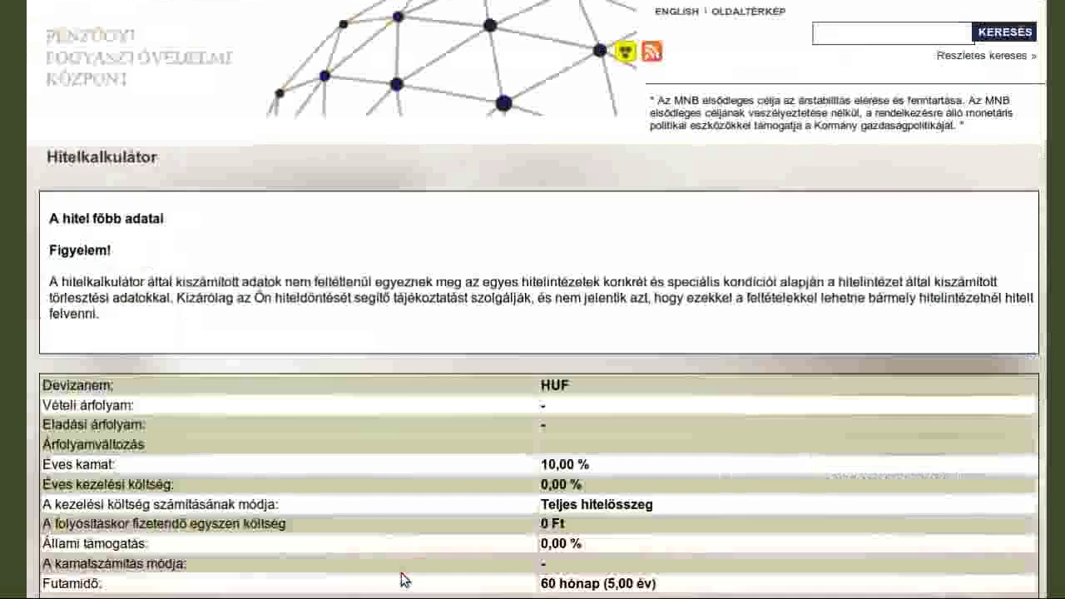
pyautogui.scroll(-2, 428, 408)
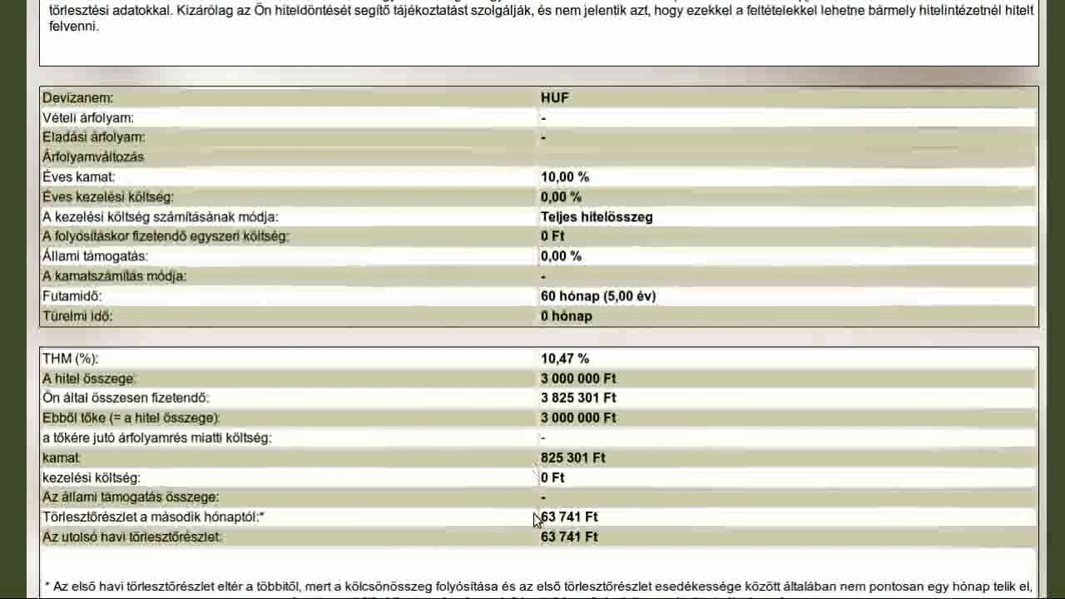
pyautogui.moveTo(539, 517); pyautogui.dragTo(630, 525)
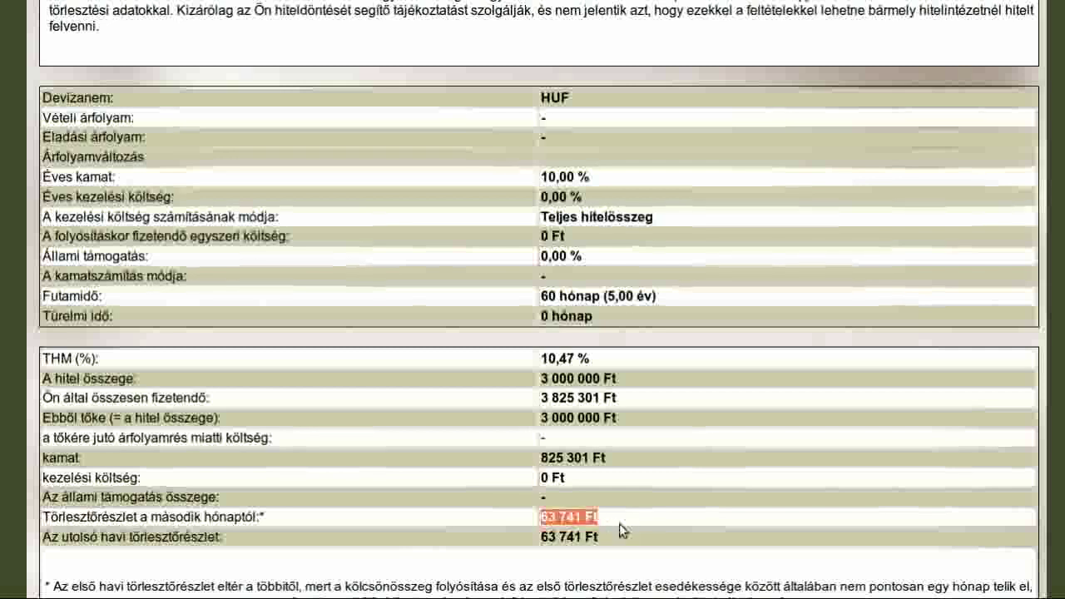
pyautogui.moveTo(548, 458)
pyautogui.mouseDown()
pyautogui.moveTo(608, 457)
pyautogui.moveTo(535, 461)
pyautogui.mouseUp()
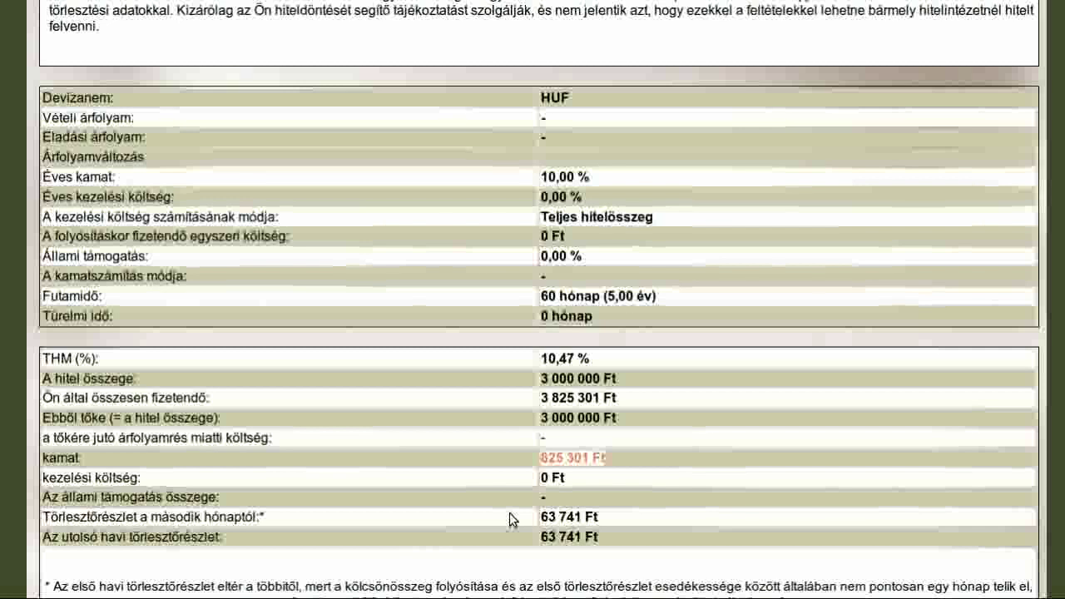
pyautogui.moveTo(592, 358); pyautogui.dragTo(188, 355)
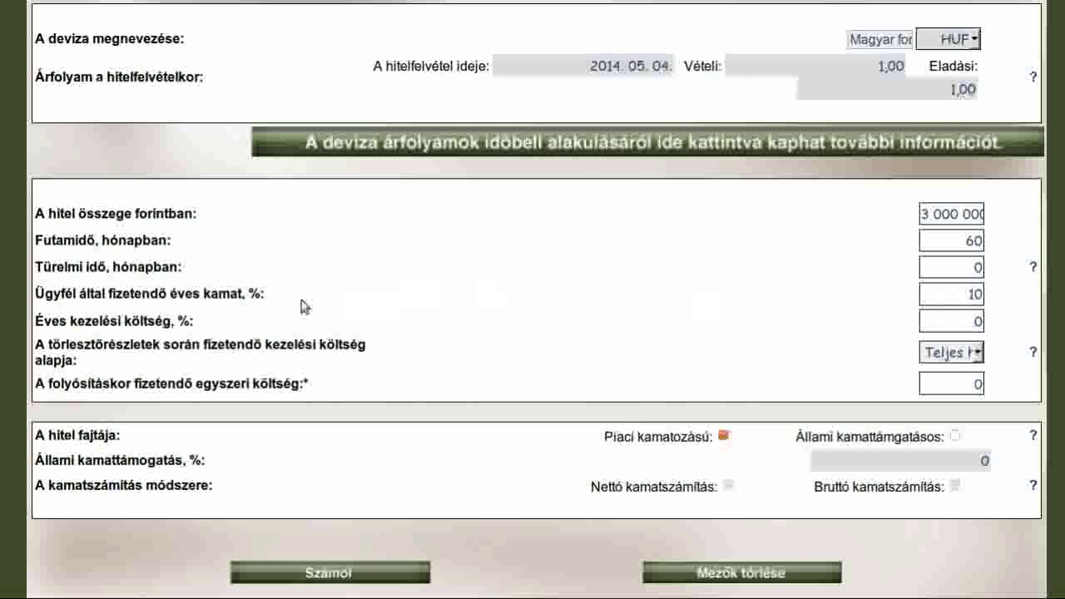
# Set the annual interest paid by the client to 0% in the loan form.
pyautogui.moveTo(264, 295); pyautogui.dragTo(110, 296)
pyautogui.moveTo(952, 294); pyautogui.dragTo(1031, 304)
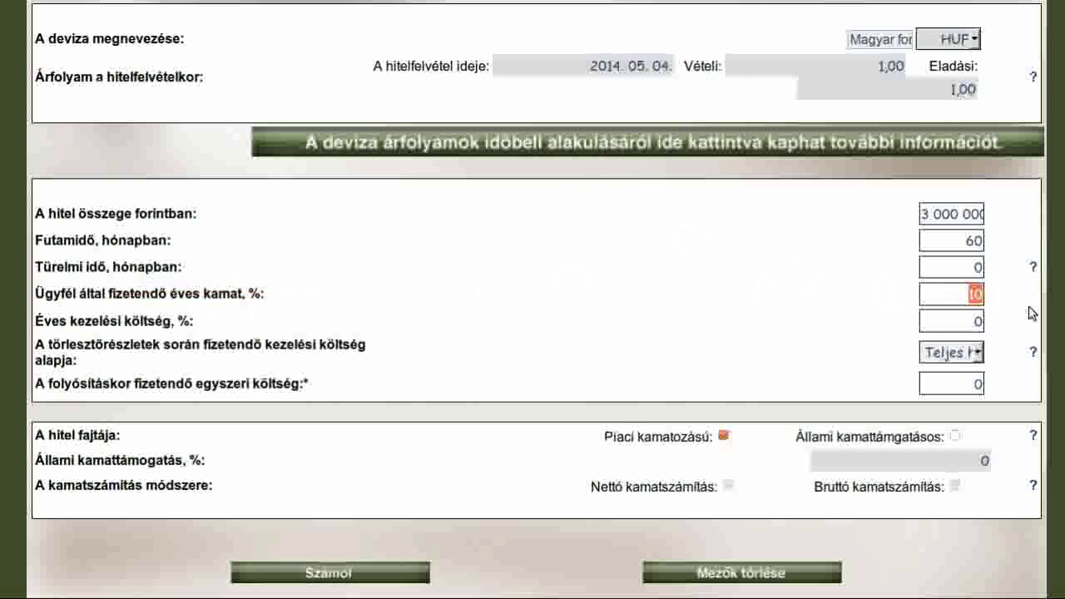
pyautogui.write('0')
# Set the one-off cost payable at disbursement to 396 822 and calculate the loan.
pyautogui.moveTo(388, 380); pyautogui.dragTo(32, 384)
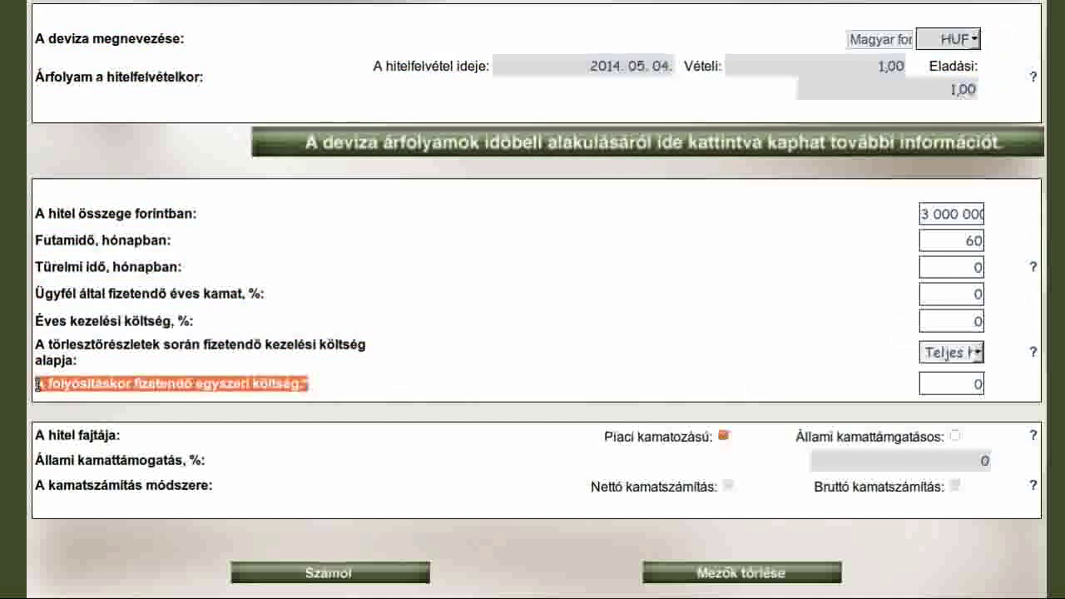
pyautogui.doubleClick(966, 385)
pyautogui.write('396')
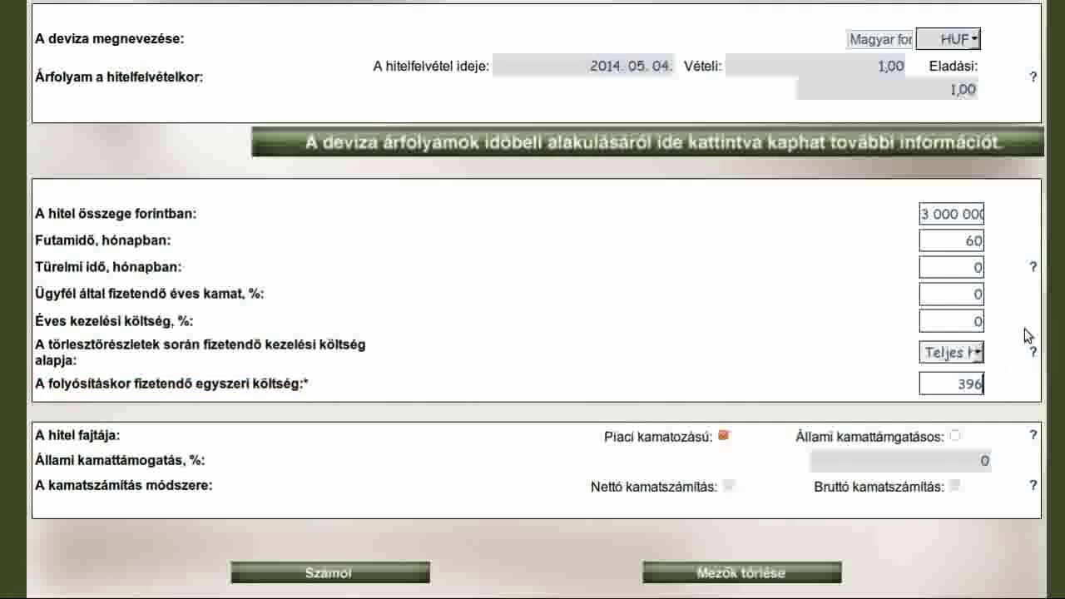
pyautogui.write('822')
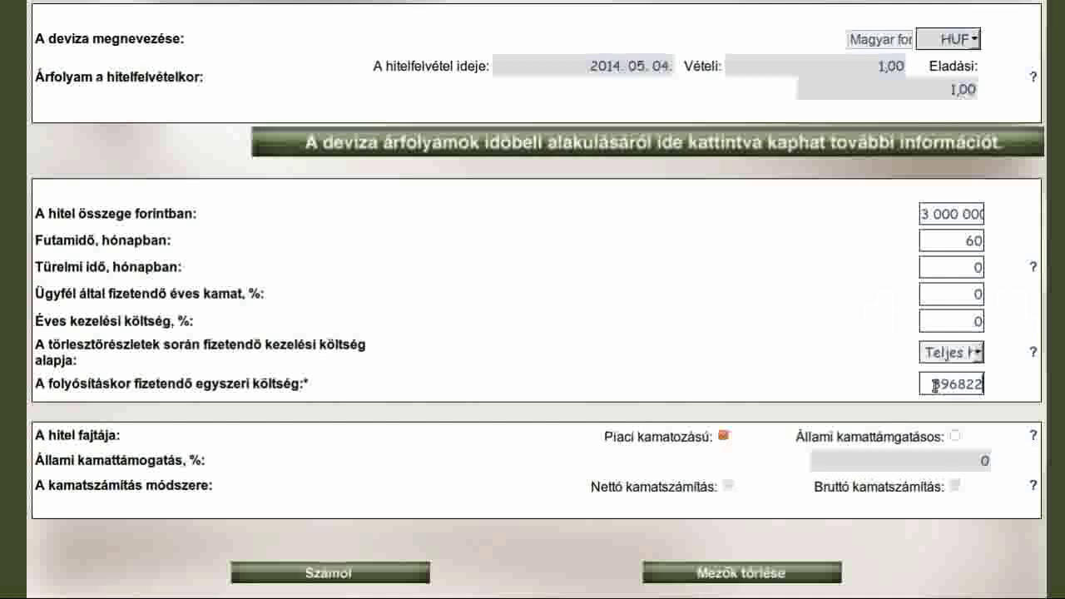
pyautogui.moveTo(934, 385); pyautogui.dragTo(996, 385)
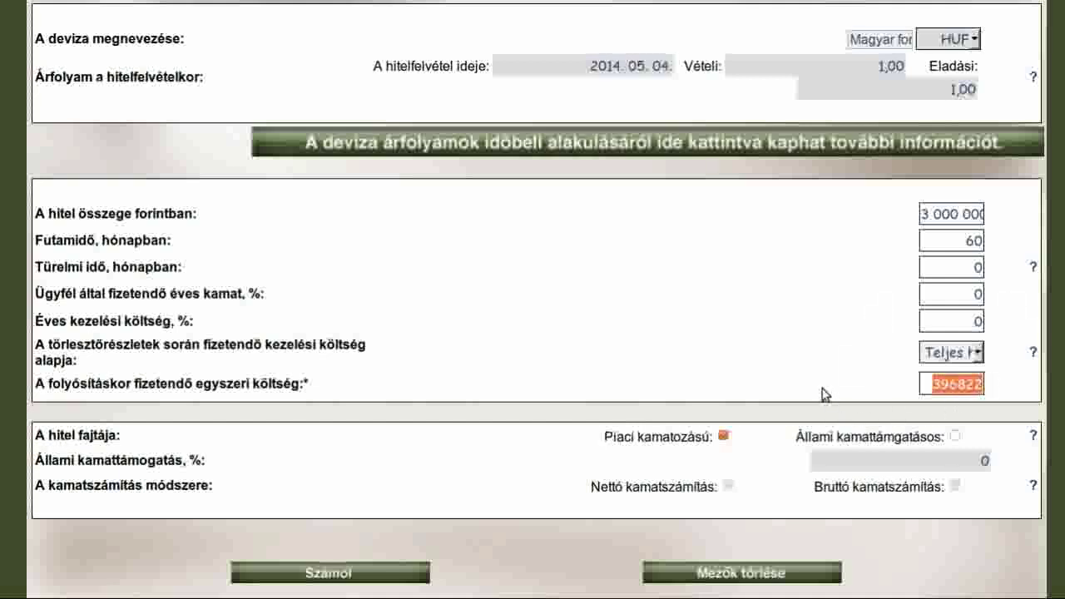
pyautogui.click(720, 385)
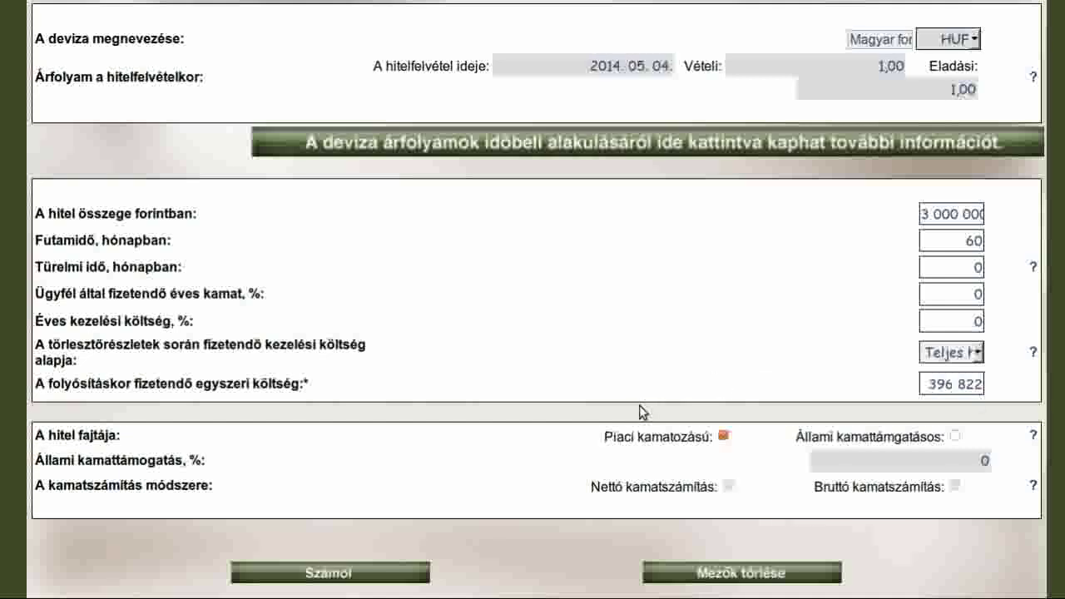
pyautogui.click(380, 574)
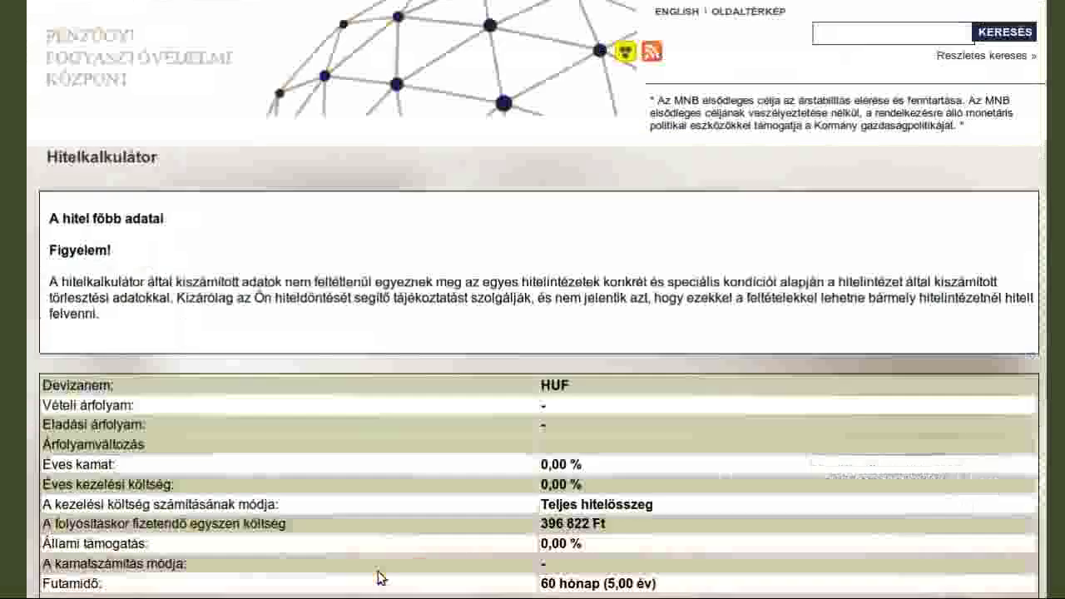
# Examine the instalments, one-off disbursement cost, interest and THM in the results of the interest-free loan.
pyautogui.scroll(-5, 429, 499)
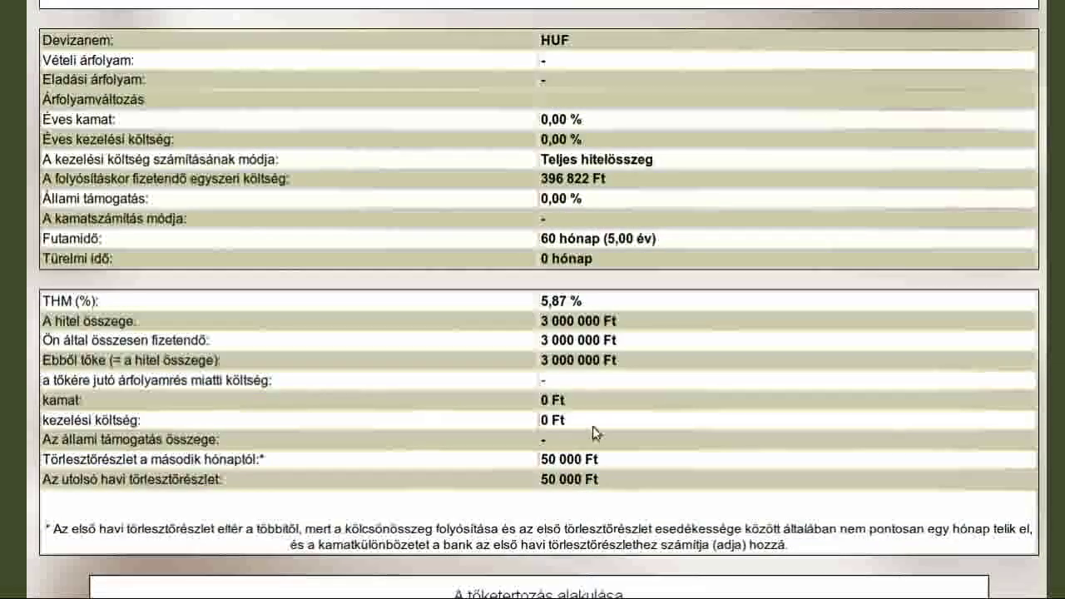
pyautogui.moveTo(545, 457); pyautogui.dragTo(614, 475)
pyautogui.click(613, 474)
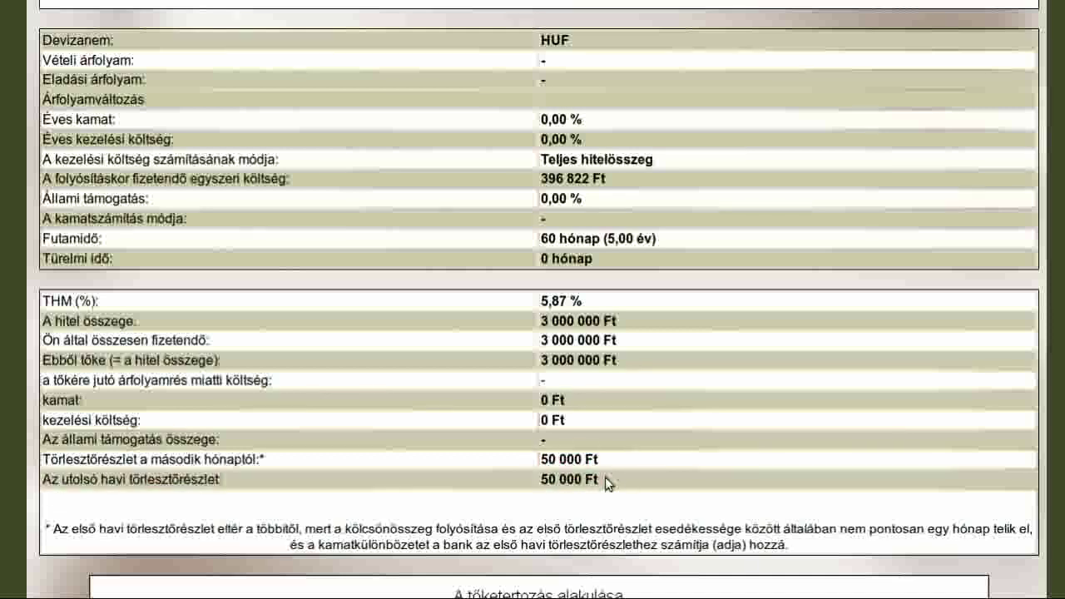
pyautogui.moveTo(597, 178); pyautogui.dragTo(44, 179)
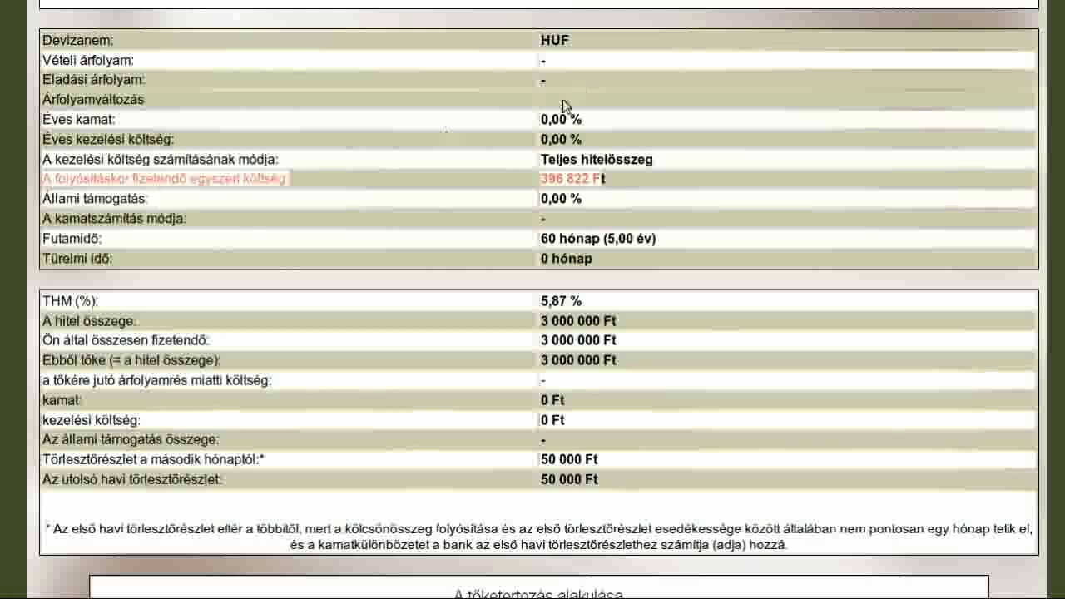
pyautogui.moveTo(583, 296); pyautogui.dragTo(45, 299)
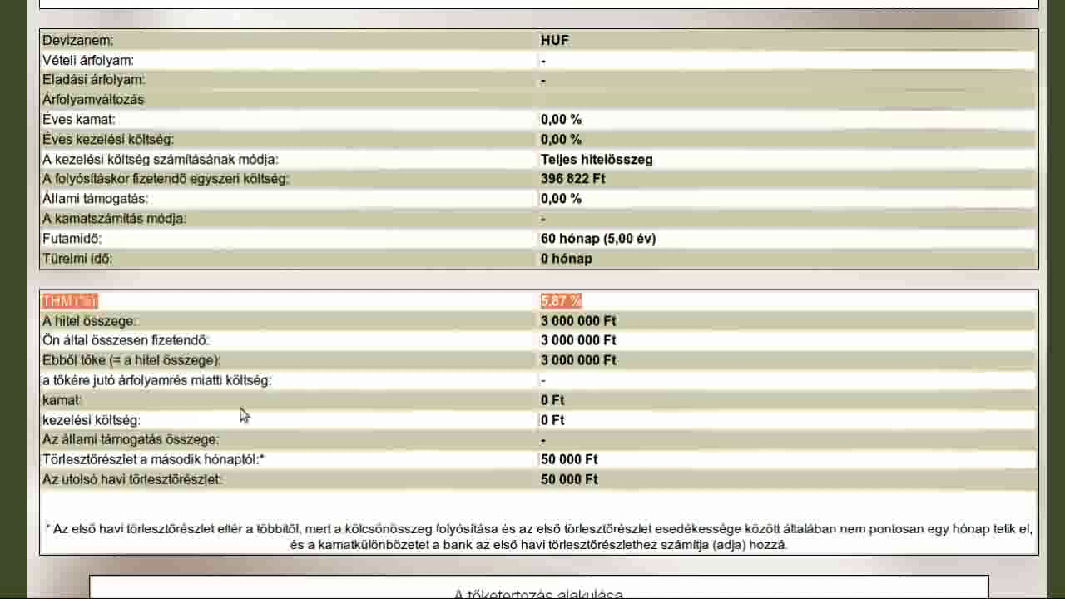
pyautogui.moveTo(136, 416); pyautogui.dragTo(624, 594)
pyautogui.moveTo(47, 400); pyautogui.dragTo(601, 404)
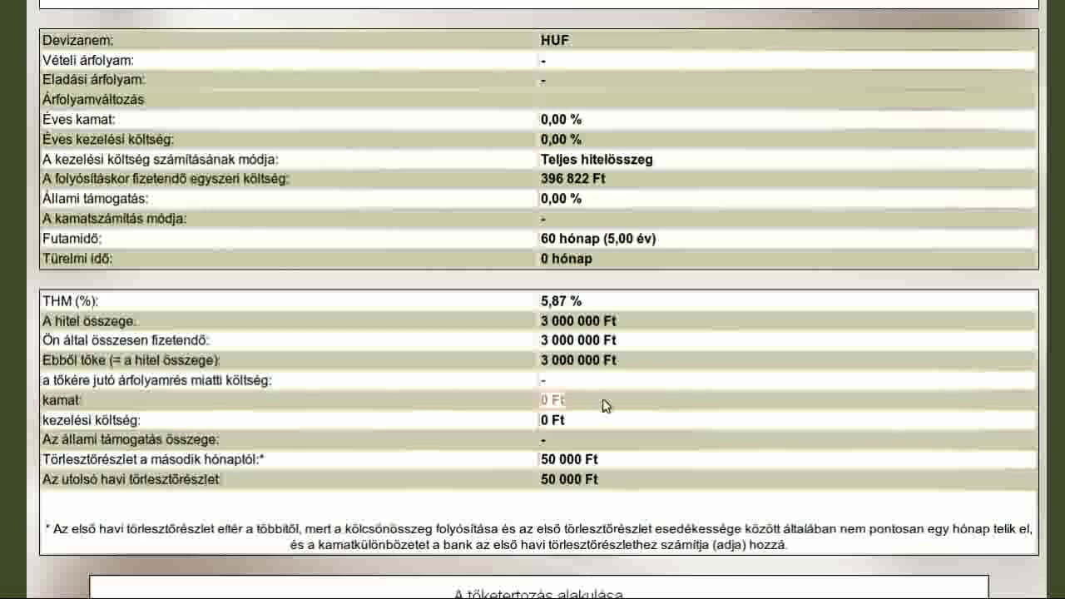
pyautogui.moveTo(583, 305); pyautogui.dragTo(518, 305)
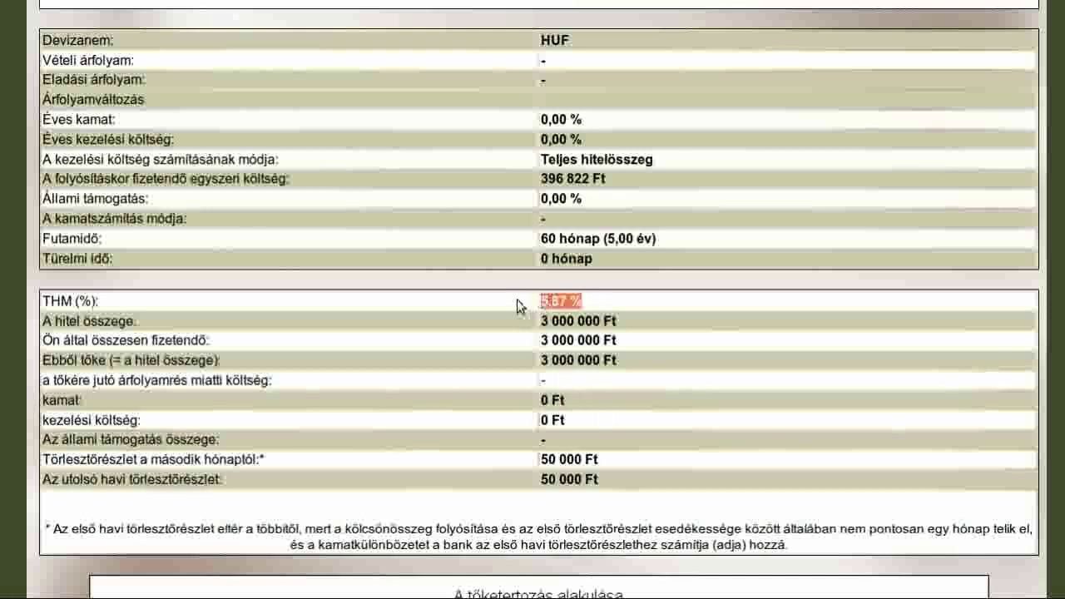
pyautogui.click(580, 402)
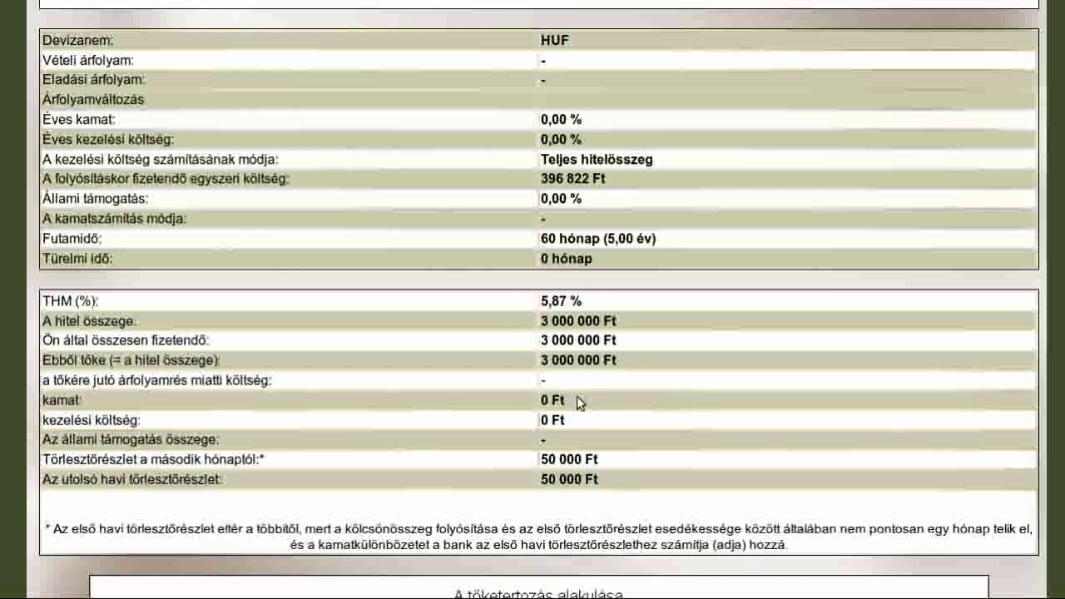
pyautogui.moveTo(589, 301); pyautogui.dragTo(541, 301)
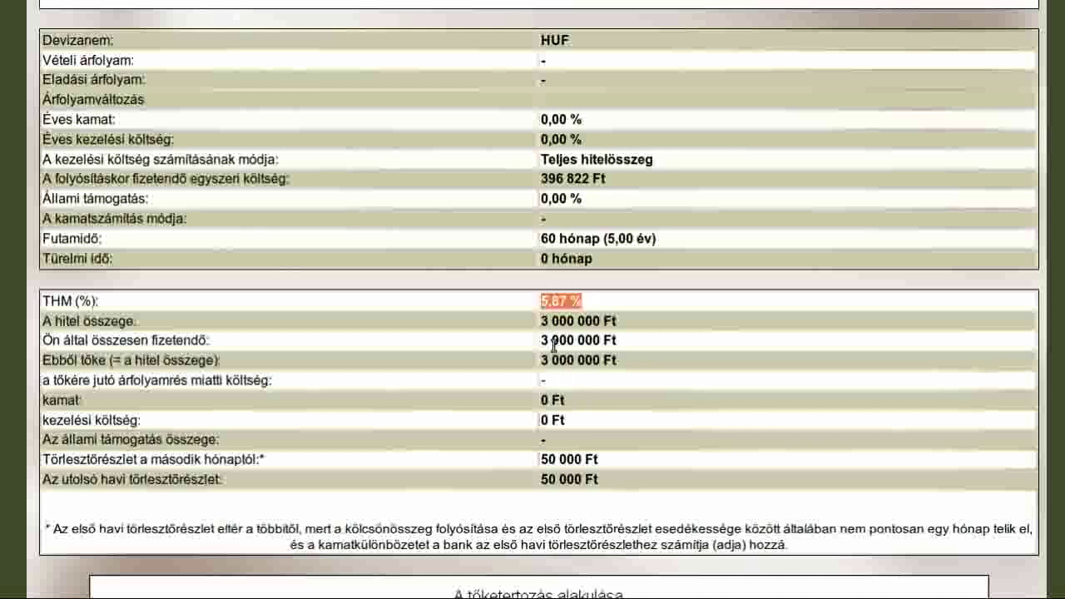
# Compare the loan amount with the one-off disbursement cost in the interest-free loan's results.
pyautogui.click(42, 241)
pyautogui.moveTo(103, 300); pyautogui.dragTo(668, 335)
pyautogui.click(55, 318)
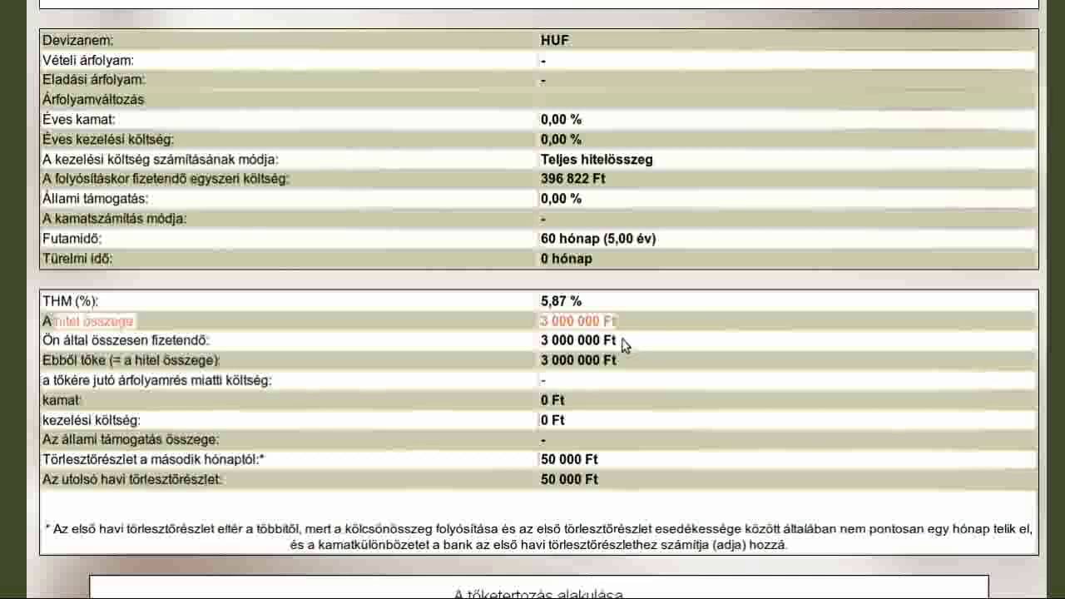
pyautogui.moveTo(607, 178); pyautogui.dragTo(524, 179)
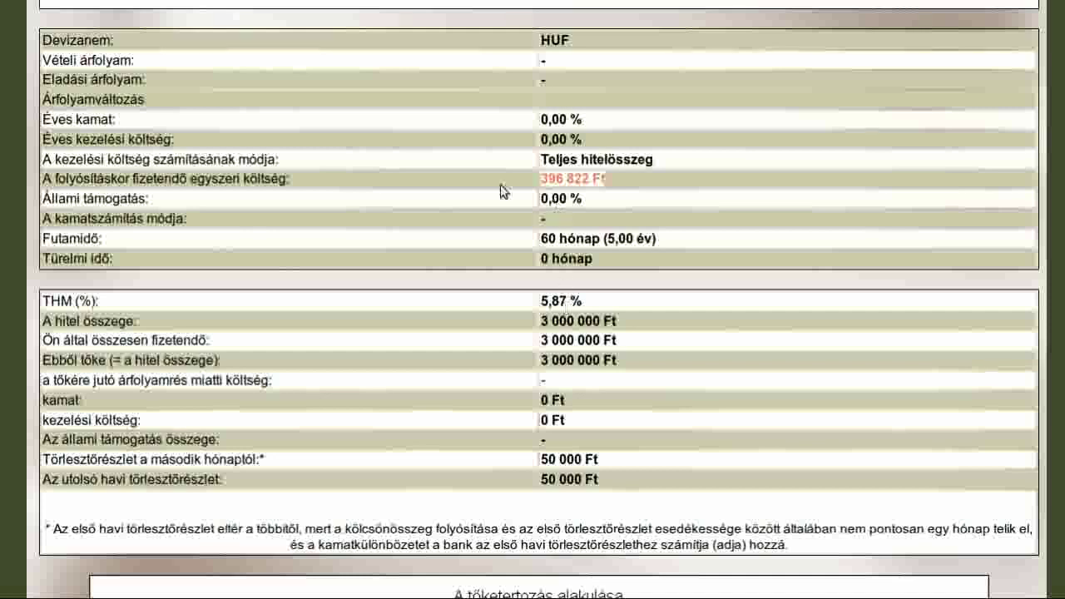
pyautogui.moveTo(70, 179); pyautogui.dragTo(627, 183)
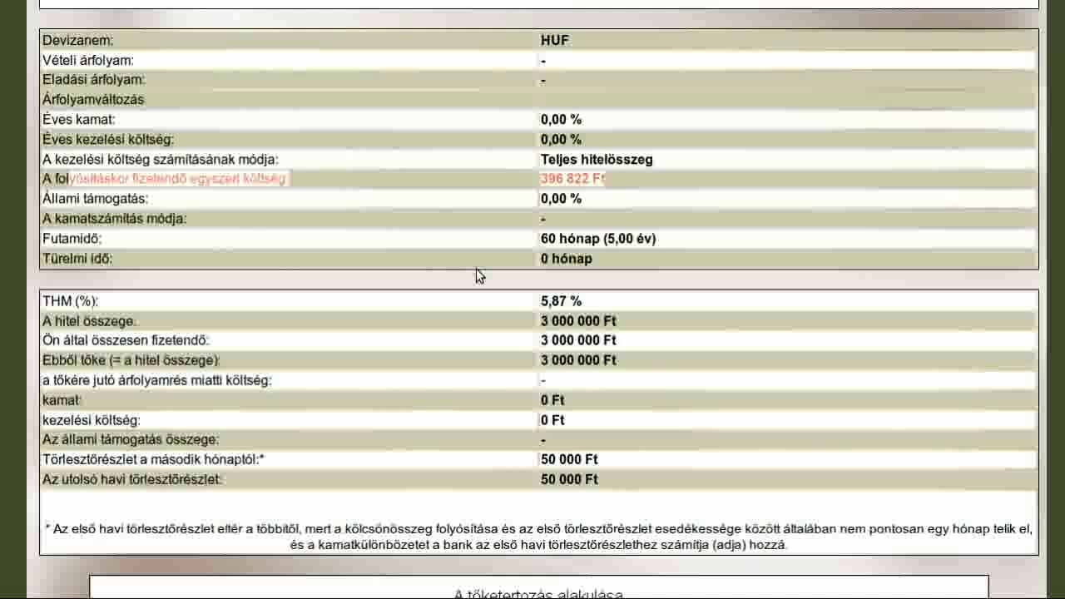
pyautogui.click(426, 239)
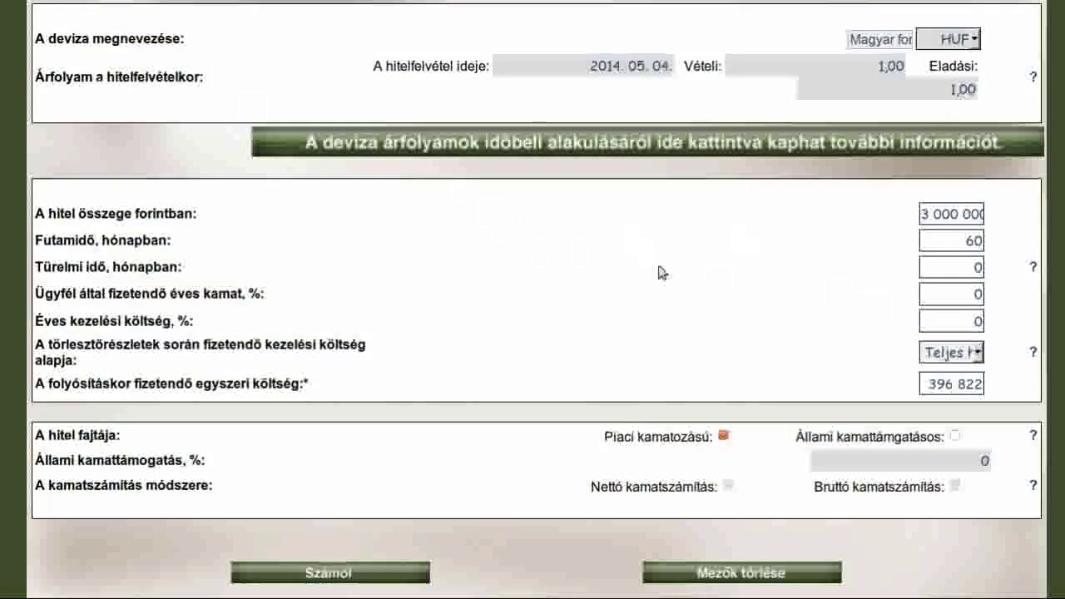
pyautogui.scroll(1, 658, 272)
pyautogui.scroll(-5, 658, 277)
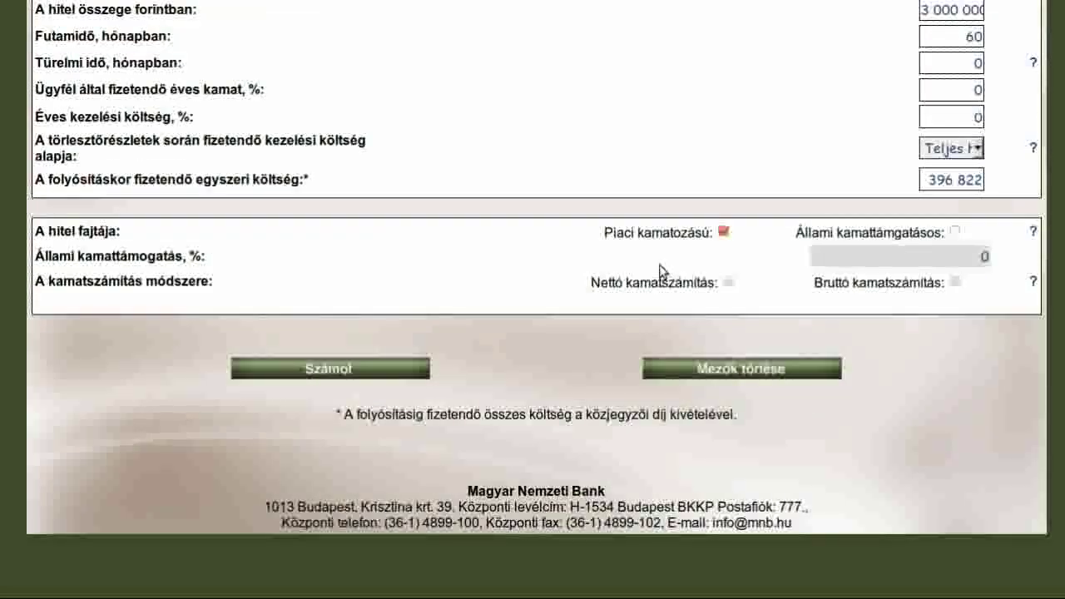
pyautogui.scroll(8, 670, 275)
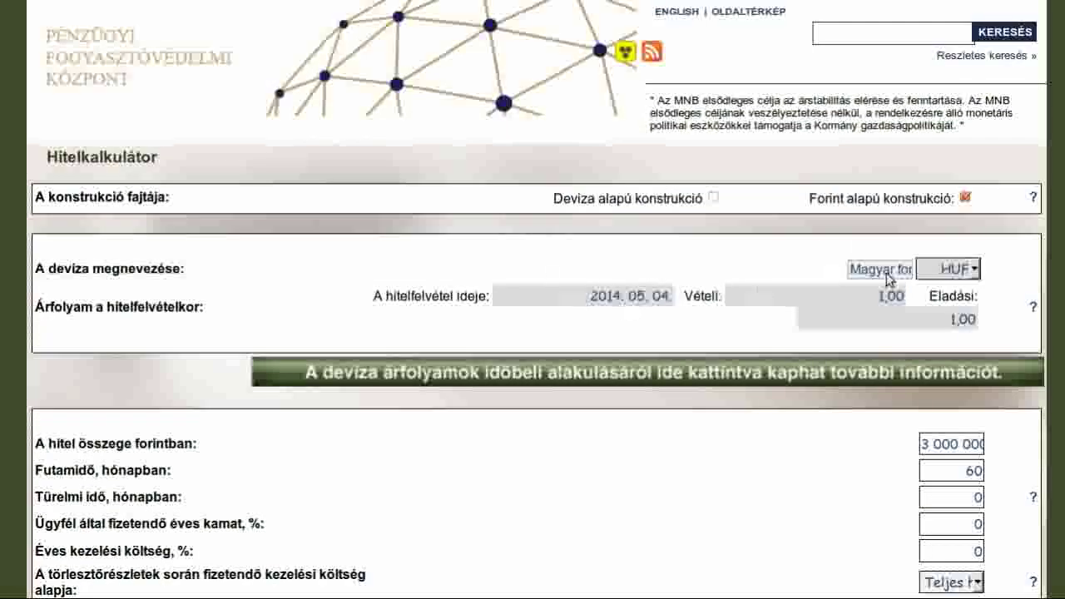
# Switch the loan's construction type to foreign-currency based (Deviza alapú konstrukció).
pyautogui.click(713, 197)
pyautogui.moveTo(561, 202); pyautogui.dragTo(685, 231)
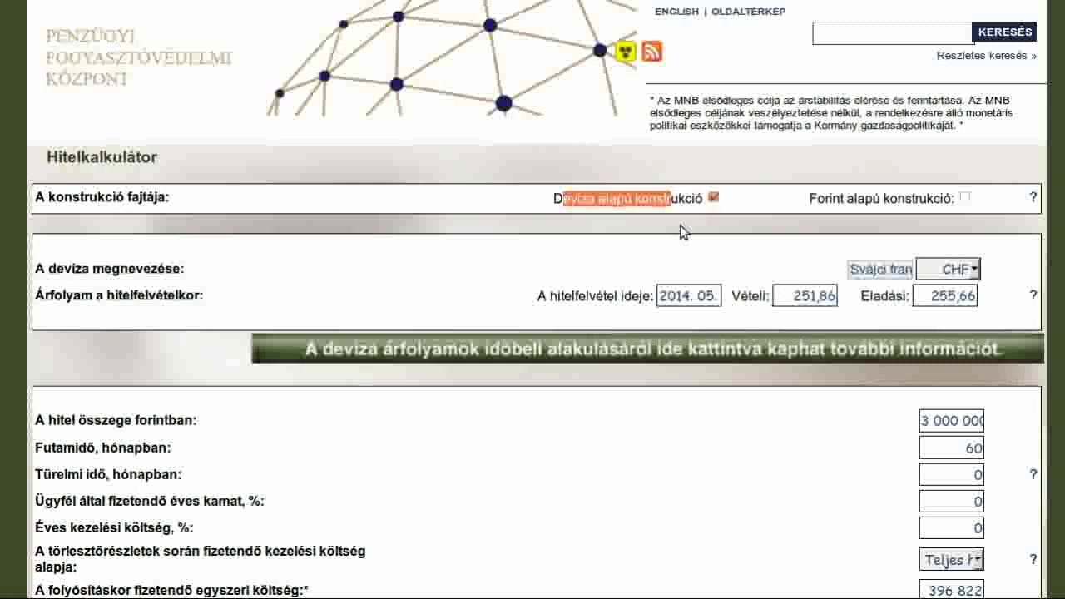
pyautogui.click(688, 230)
pyautogui.scroll(-3, 771, 226)
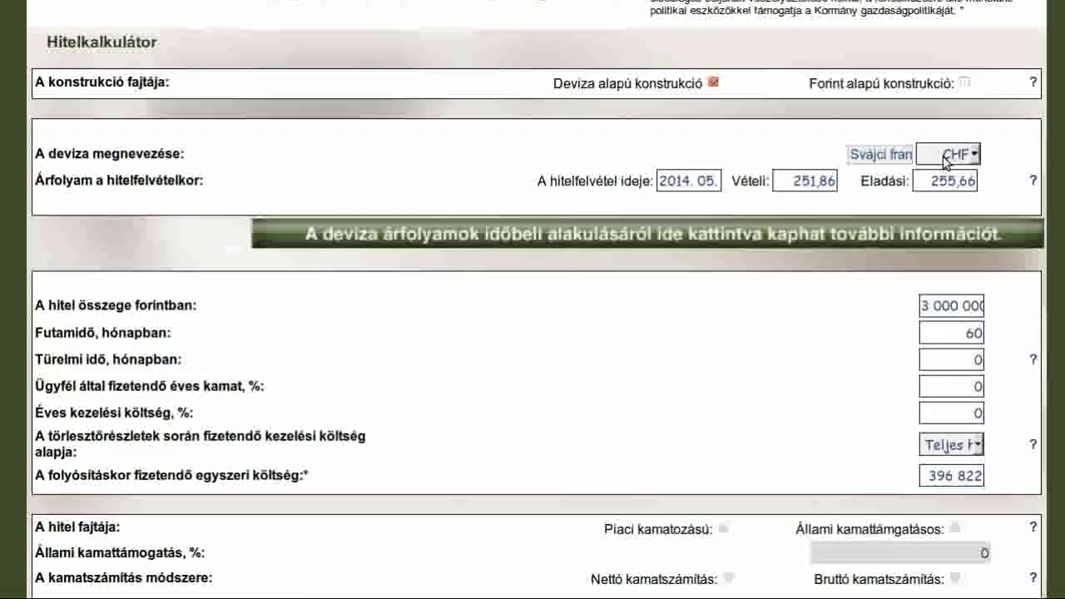
# Review the currency name, forint loan amount and term fields of the foreign-currency loan form.
pyautogui.moveTo(34, 155); pyautogui.dragTo(279, 163)
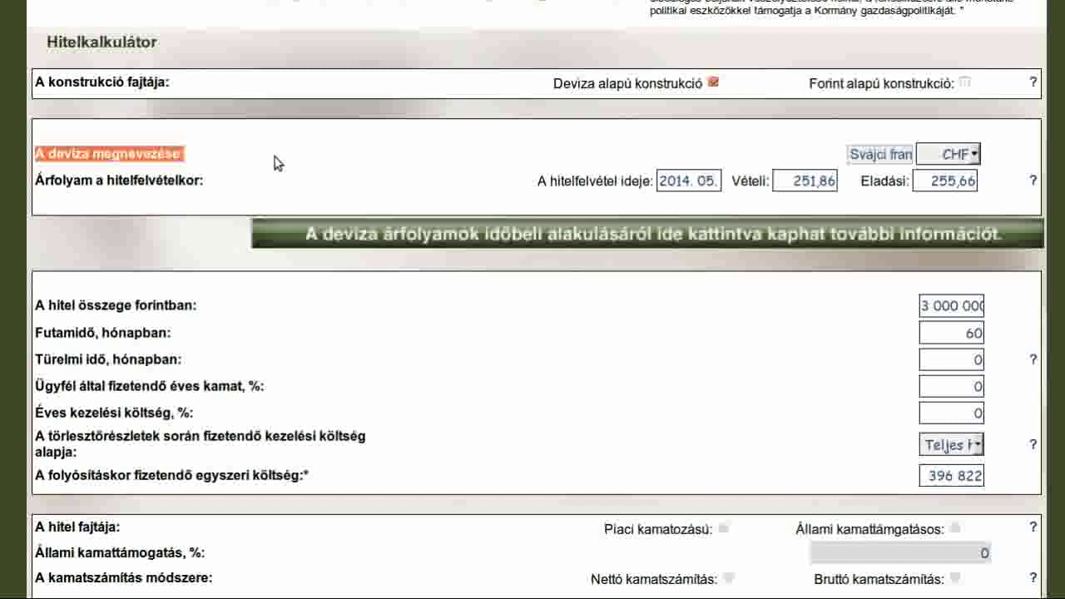
pyautogui.click(81, 307)
pyautogui.moveTo(57, 306); pyautogui.dragTo(238, 307)
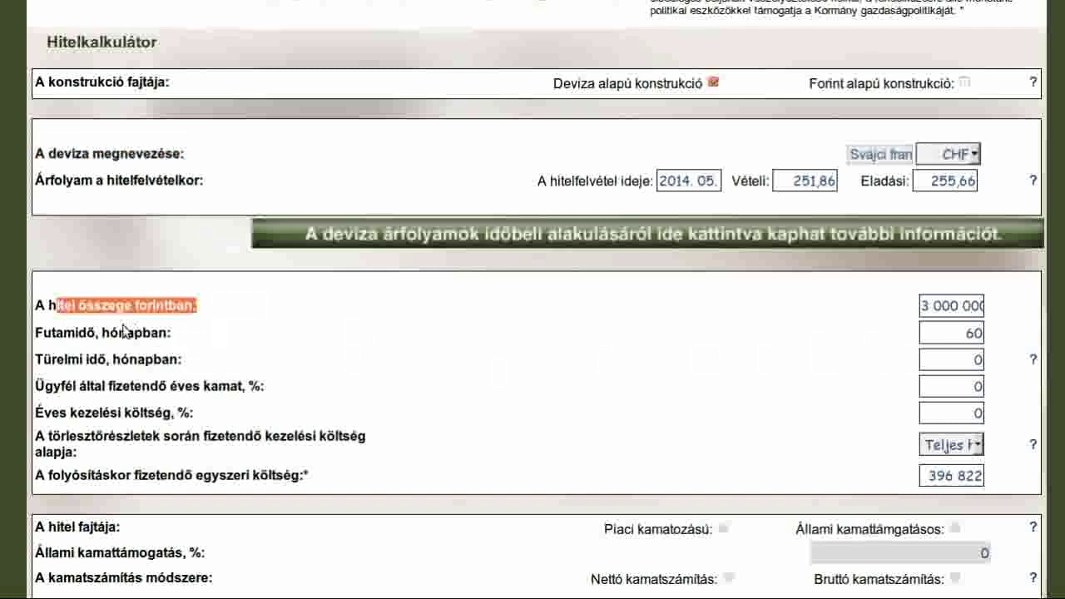
pyautogui.moveTo(96, 333); pyautogui.dragTo(178, 342)
pyautogui.click(241, 374)
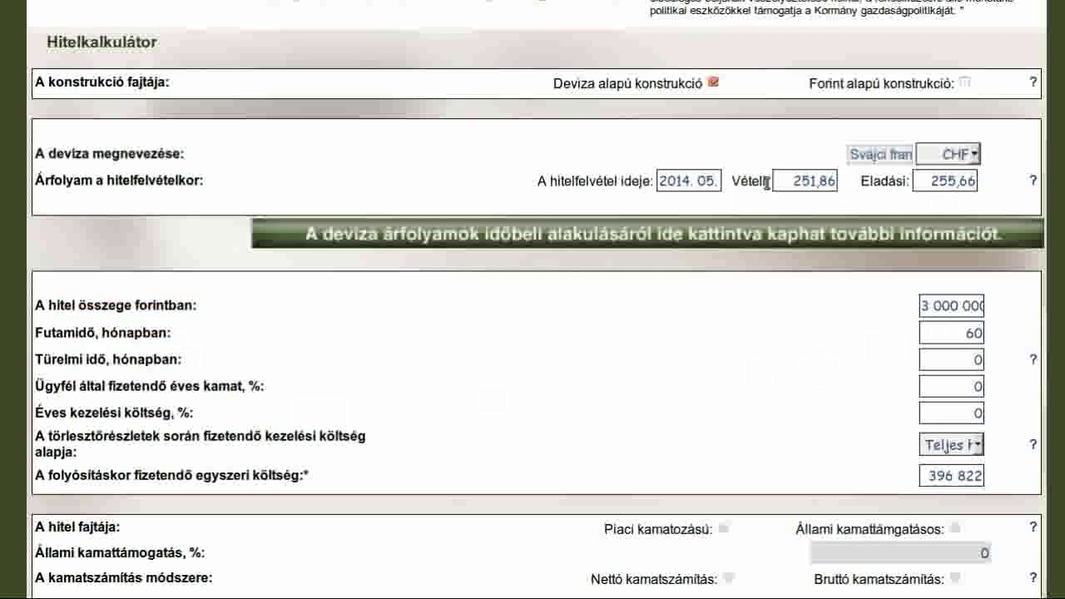
# Set both the buying and the selling exchange rate at borrowing to 160.
pyautogui.moveTo(790, 180); pyautogui.dragTo(915, 181)
pyautogui.press('BackSpace')
pyautogui.write('260')
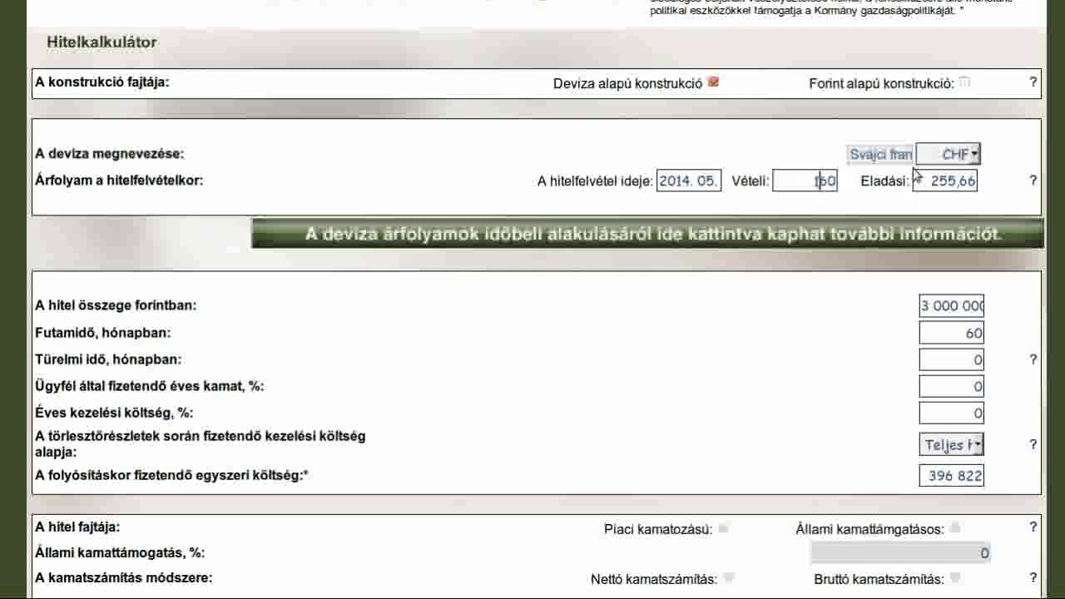
pyautogui.click(923, 181)
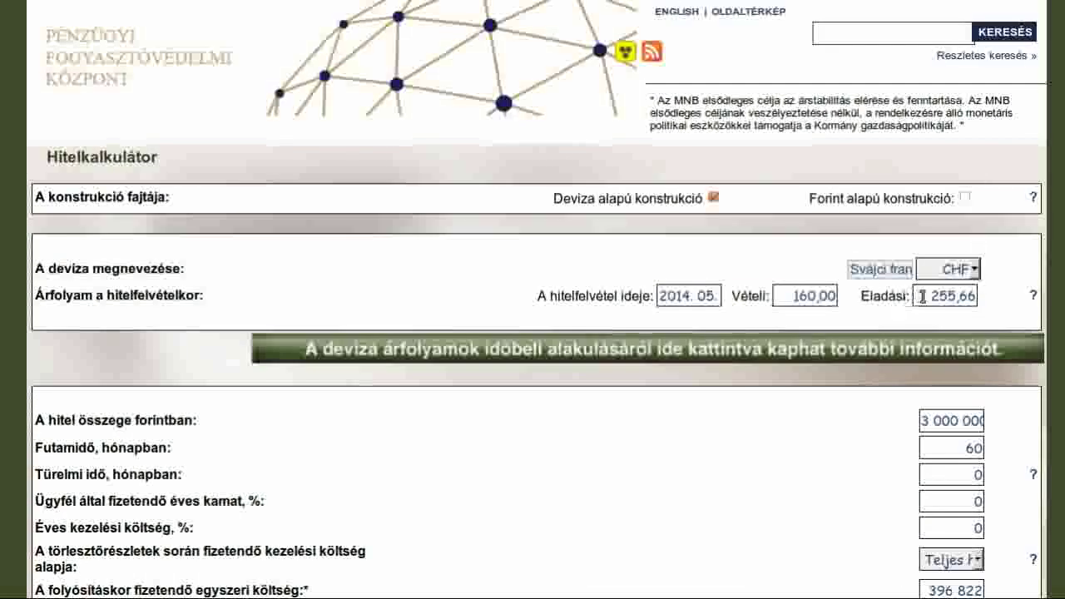
pyautogui.moveTo(910, 297); pyautogui.dragTo(1006, 296)
pyautogui.press('BackSpace')
pyautogui.write('160')
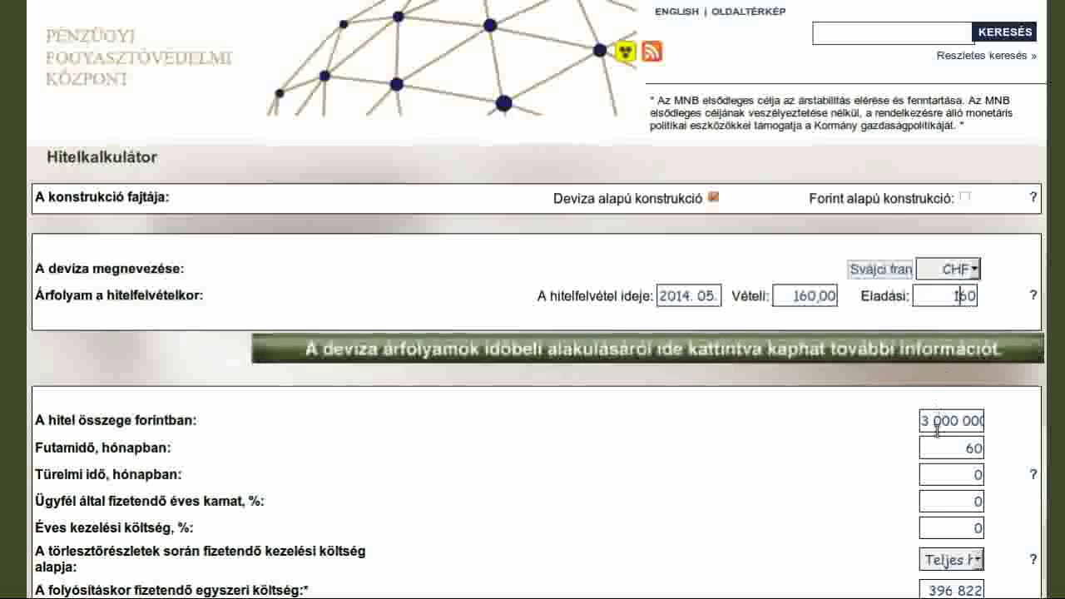
# Set the one-off cost payable at disbursement to 0 and calculate the foreign-currency loan.
pyautogui.scroll(-3, 652, 478)
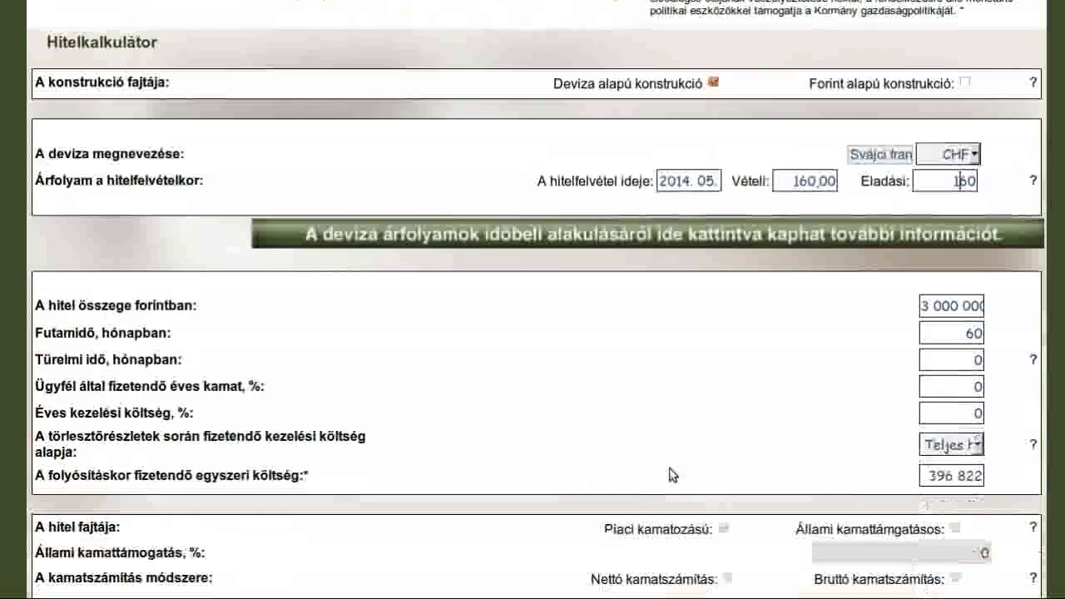
pyautogui.click(930, 475)
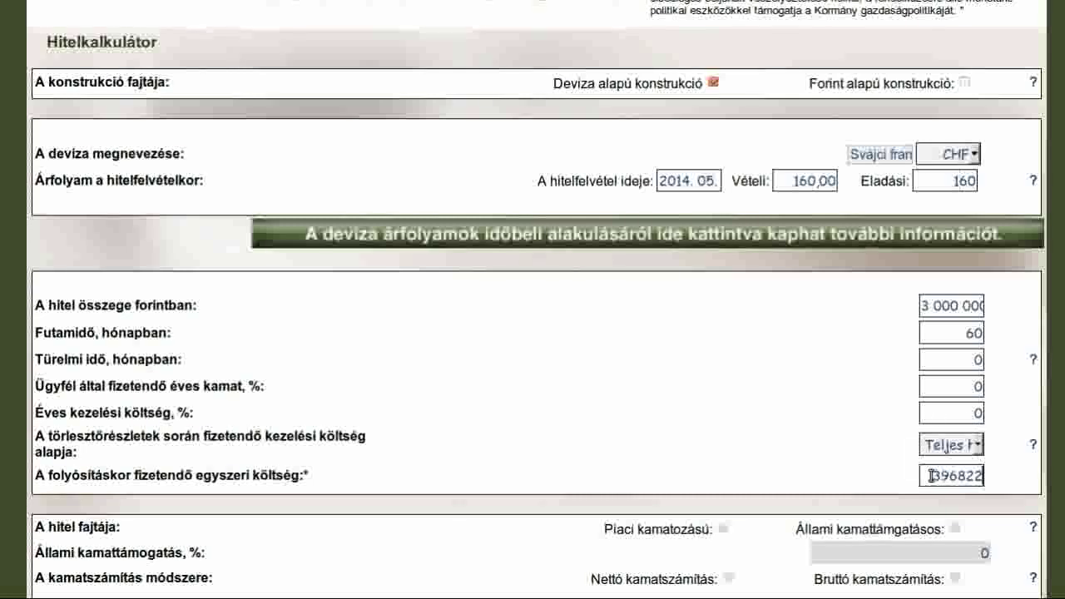
pyautogui.scroll(3, 988, 485)
pyautogui.scroll(-3, 987, 485)
pyautogui.moveTo(981, 475); pyautogui.dragTo(900, 484)
pyautogui.write('0')
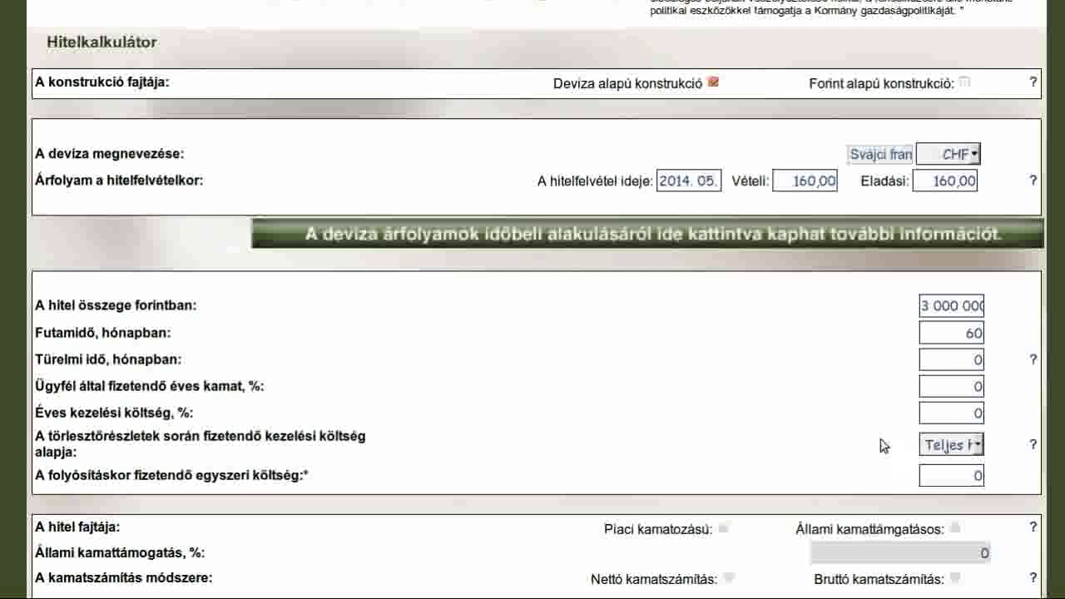
pyautogui.scroll(-3, 883, 447)
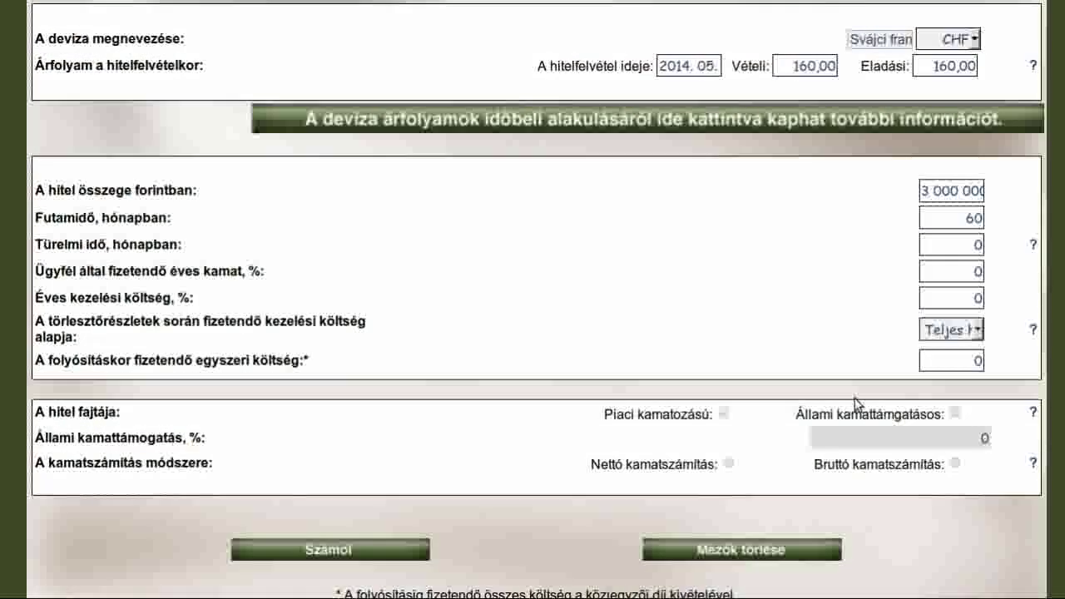
pyautogui.click(384, 550)
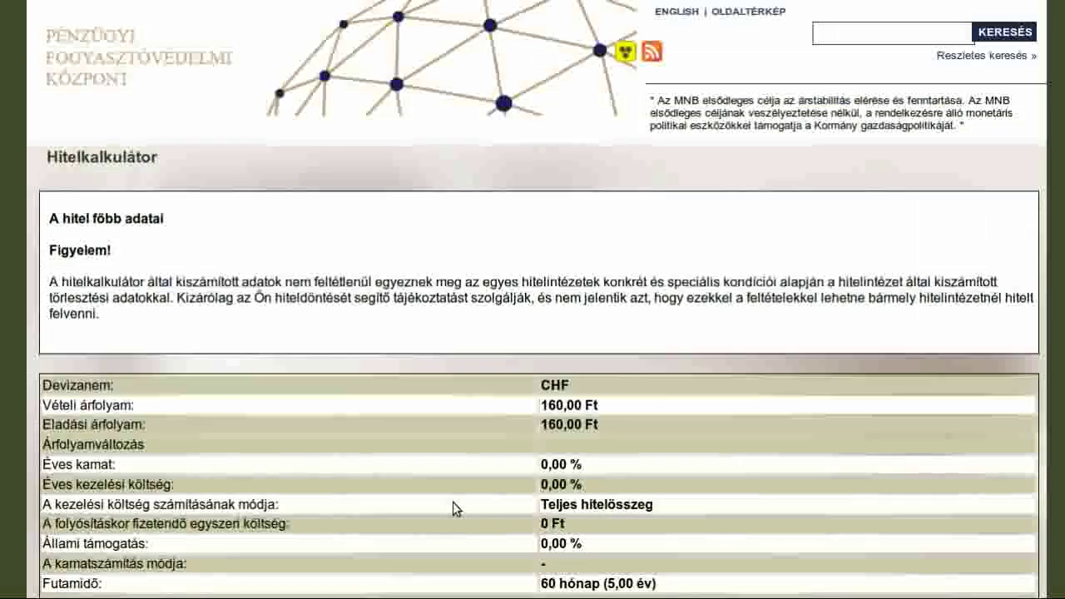
# Examine the exchange rates, monthly instalments and THM in the results of the CHF loan without an exchange-rate spread.
pyautogui.scroll(-7, 459, 437)
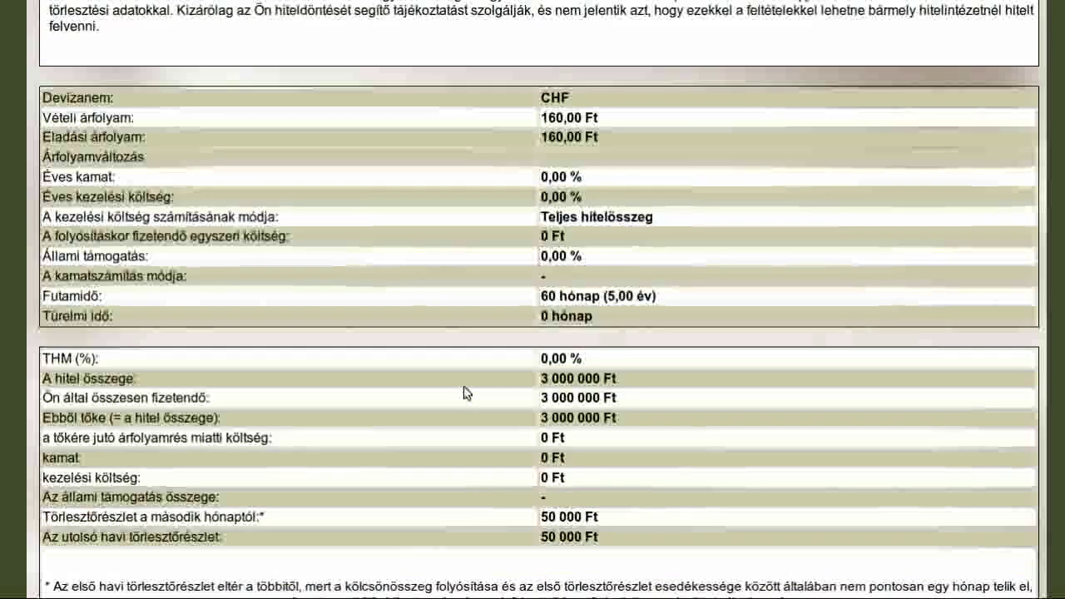
pyautogui.moveTo(538, 124); pyautogui.dragTo(625, 138)
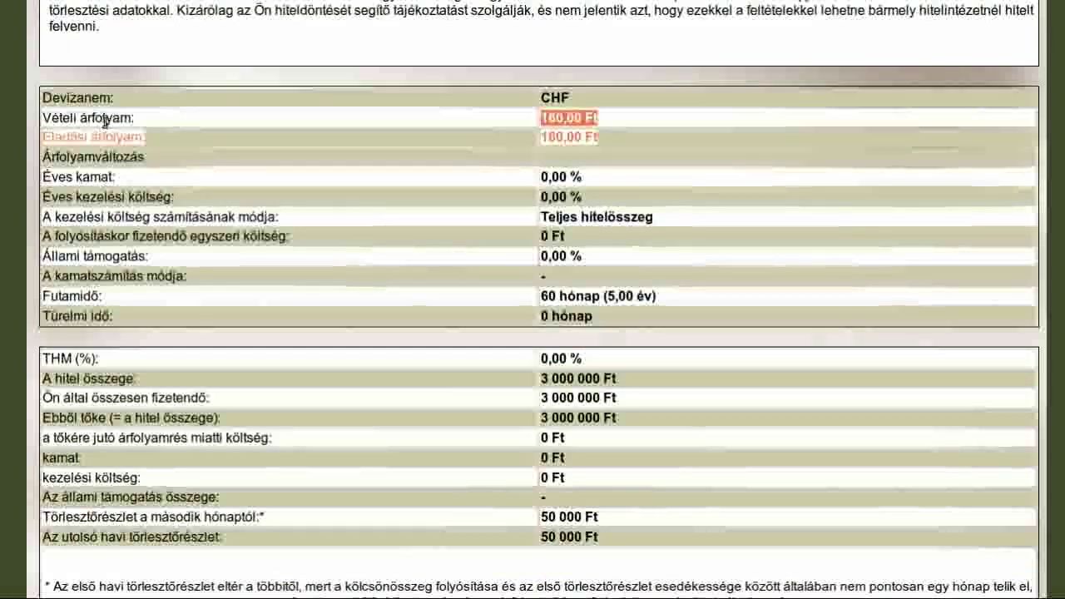
pyautogui.moveTo(605, 539); pyautogui.dragTo(248, 524)
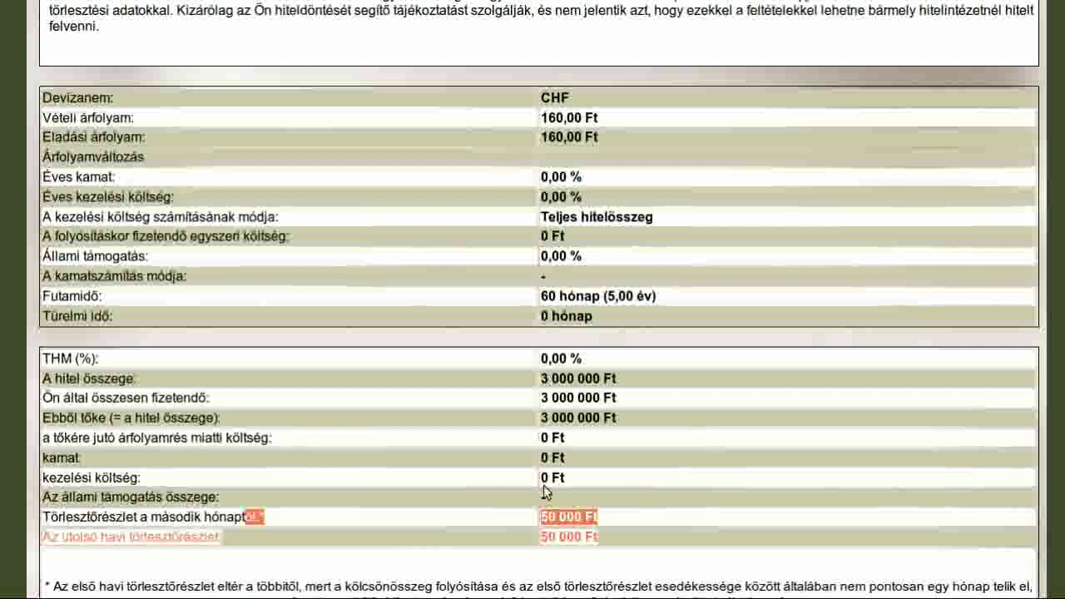
pyautogui.moveTo(595, 358); pyautogui.dragTo(492, 354)
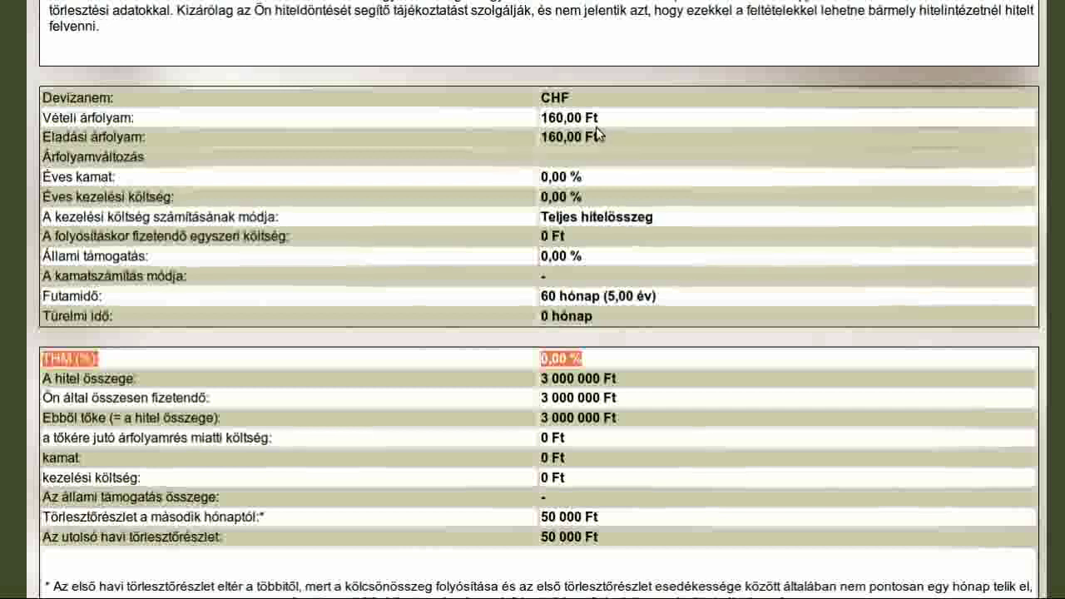
pyautogui.click(363, 150)
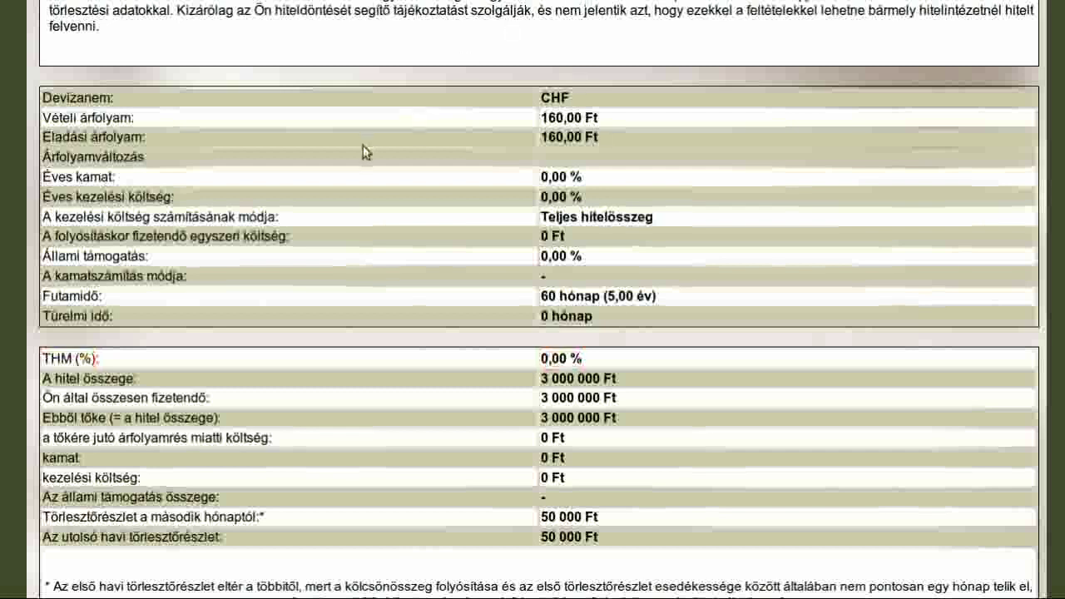
# Return to the loan form and set the buying exchange rate to 158,4.
pyautogui.scroll(3, 366, 150)
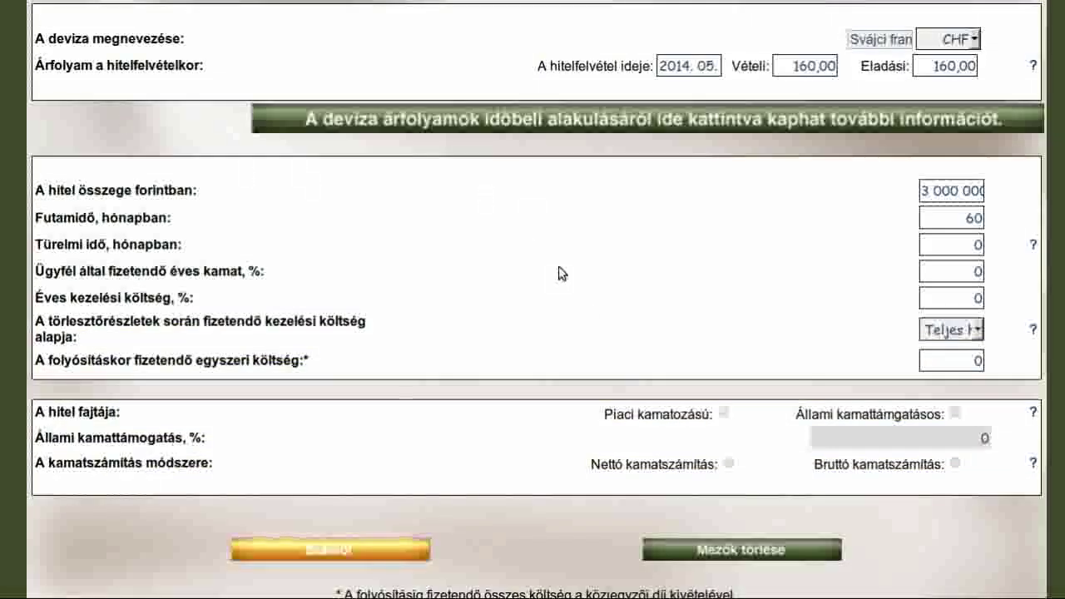
pyautogui.scroll(1, 593, 321)
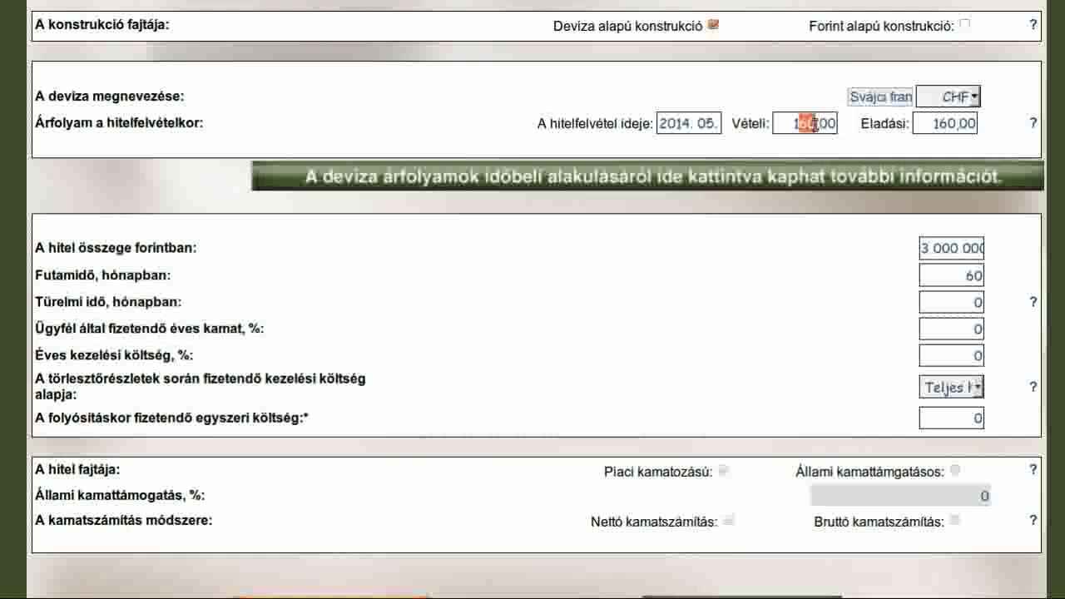
pyautogui.write('58')
pyautogui.moveTo(818, 123); pyautogui.dragTo(846, 125)
pyautogui.write('4')
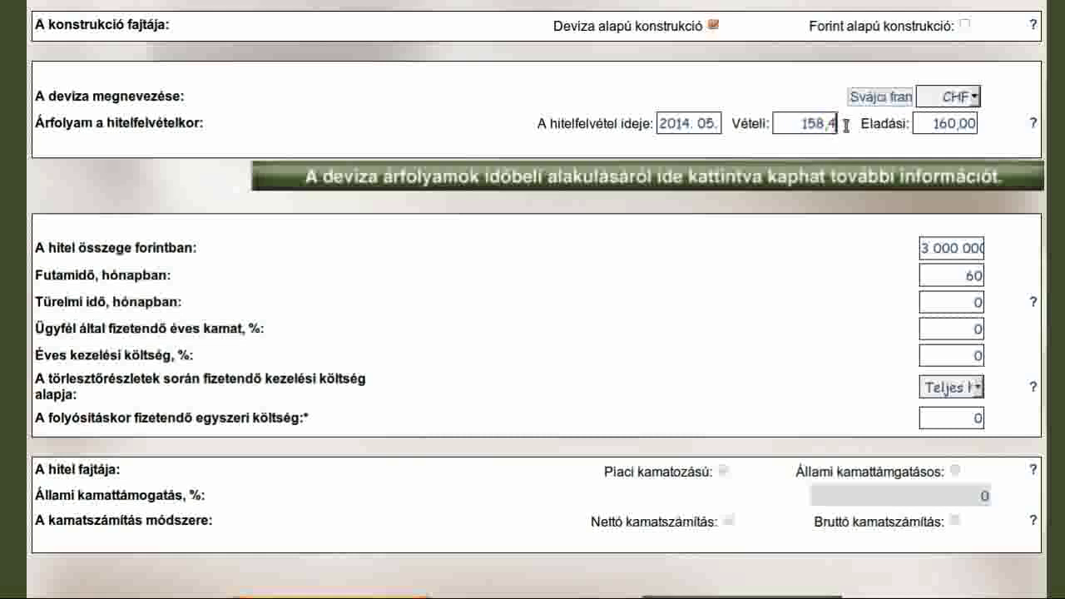
pyautogui.moveTo(791, 124); pyautogui.dragTo(865, 150)
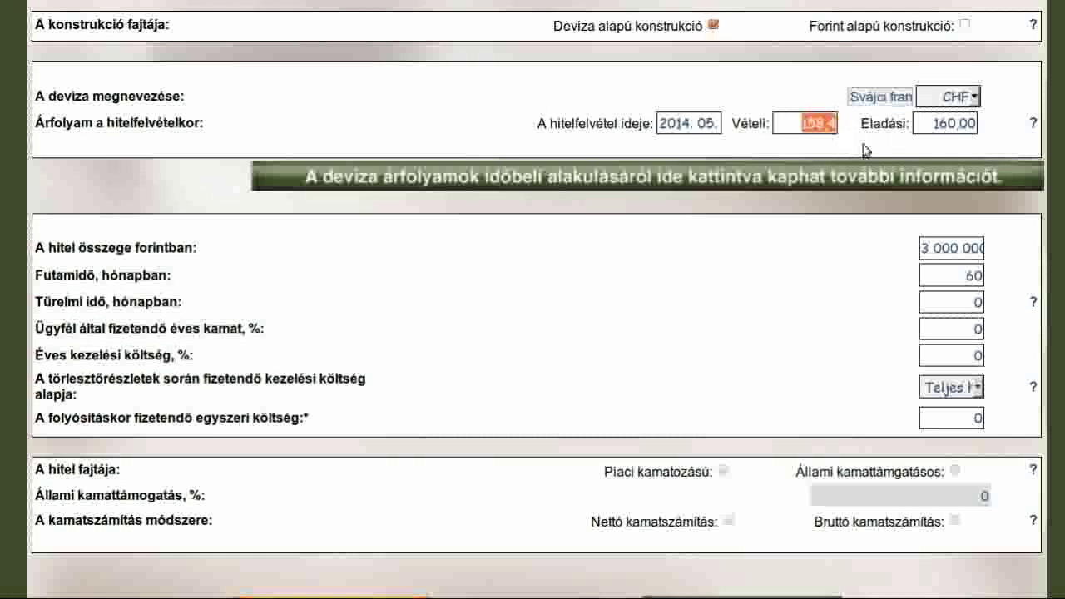
# Set the selling exchange rate at borrowing to 161,6.
pyautogui.click(938, 124)
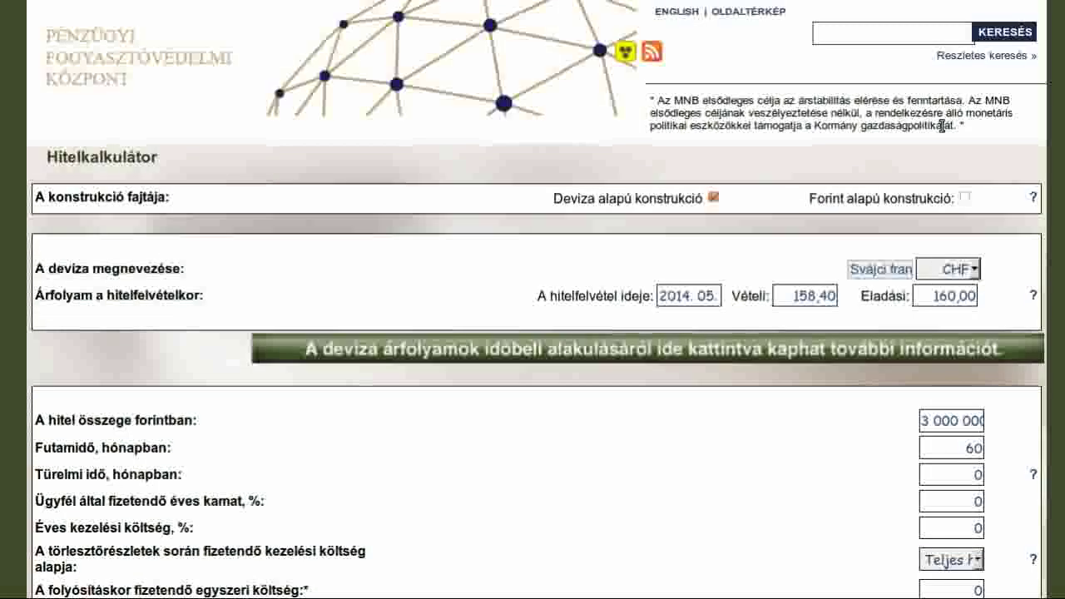
pyautogui.moveTo(953, 296); pyautogui.dragTo(963, 296)
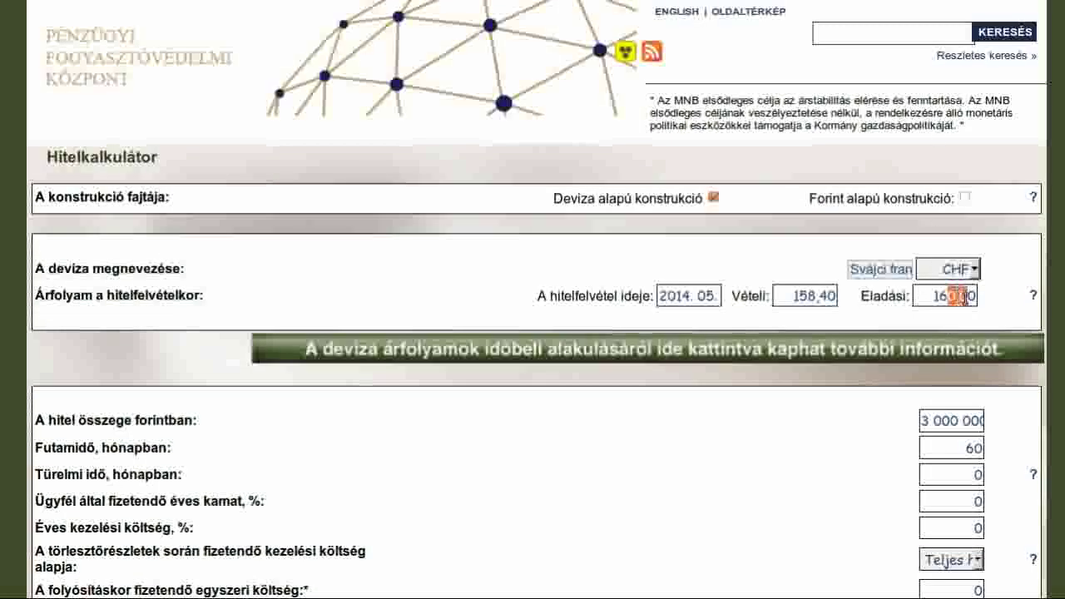
pyautogui.write('1')
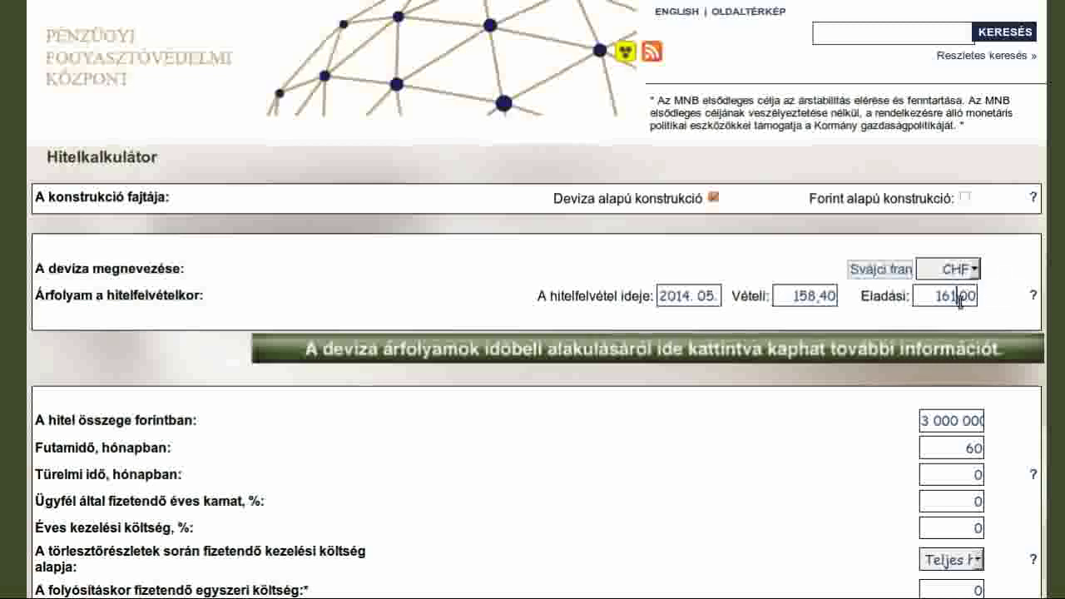
pyautogui.write('6')
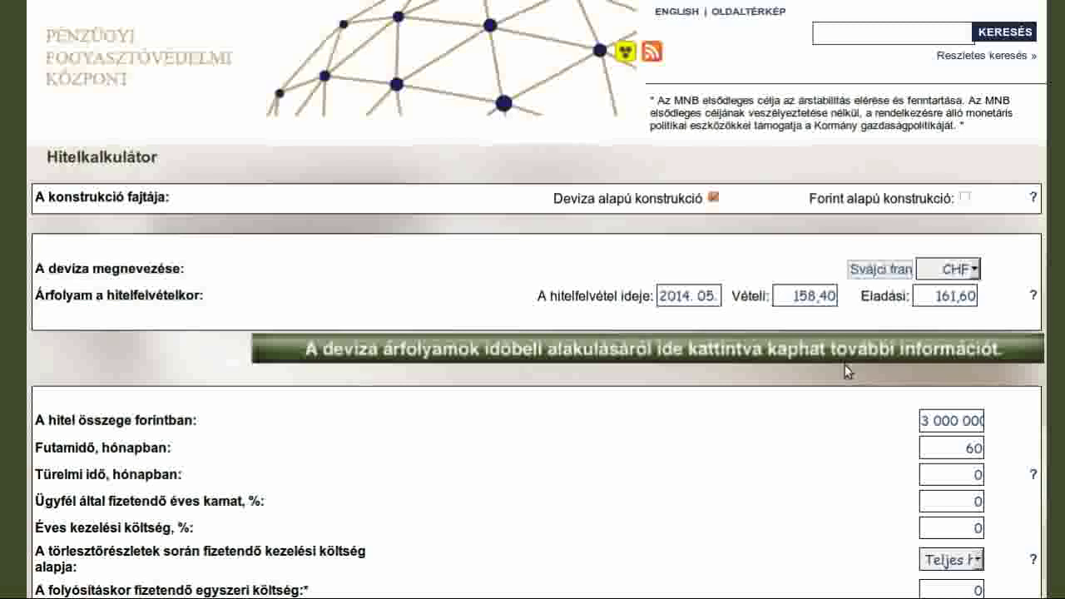
# Check the handling cost fields and calculate the CHF loan with the differing buying and selling rates.
pyautogui.scroll(-2, 741, 400)
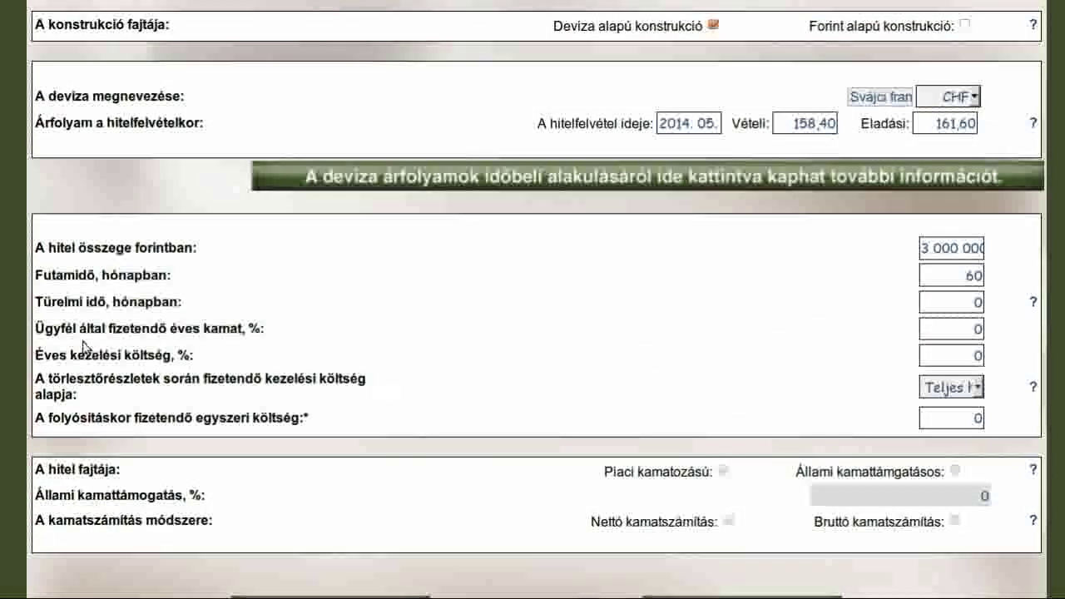
pyautogui.moveTo(51, 363); pyautogui.dragTo(350, 380)
pyautogui.click(370, 381)
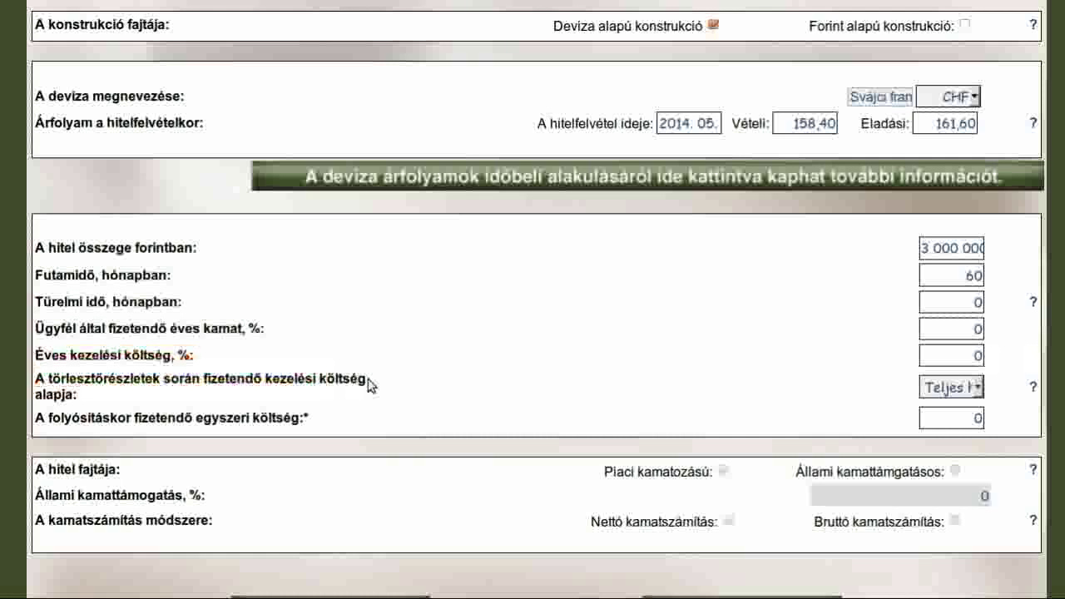
pyautogui.scroll(-1, 279, 559)
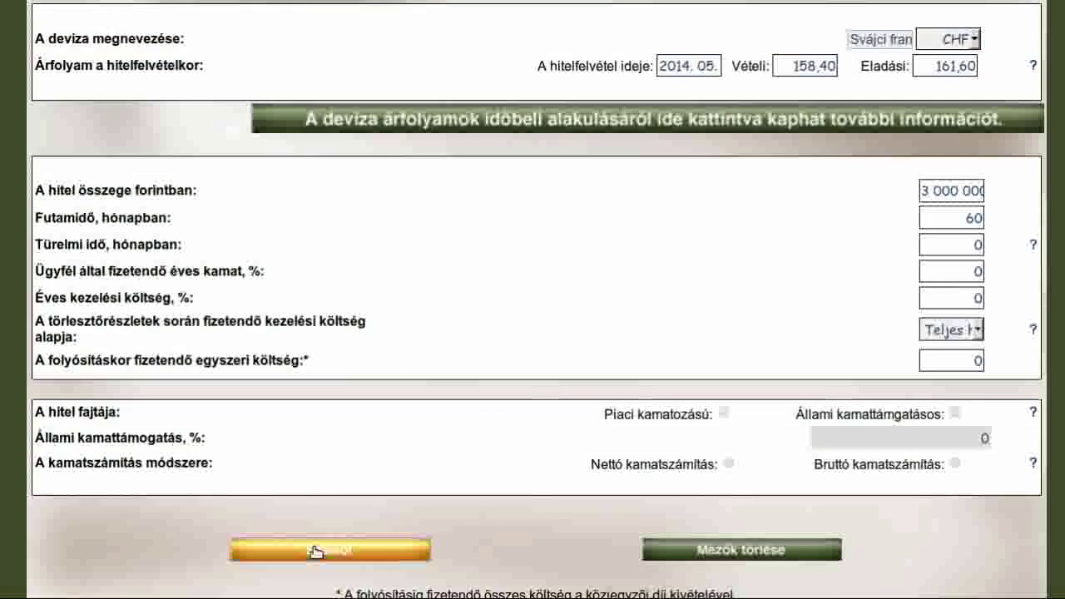
pyautogui.click(316, 551)
# Examine the instalments, THM and exchange-rate spread cost in the results of the CHF loan with differing rates.
pyautogui.scroll(-2, 419, 391)
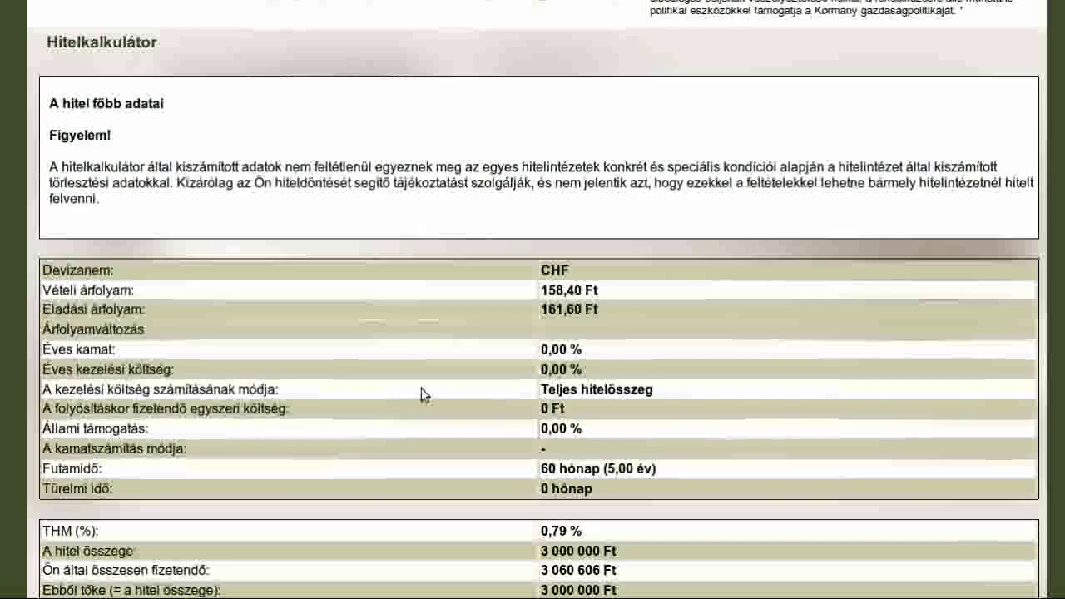
pyautogui.scroll(-3, 421, 387)
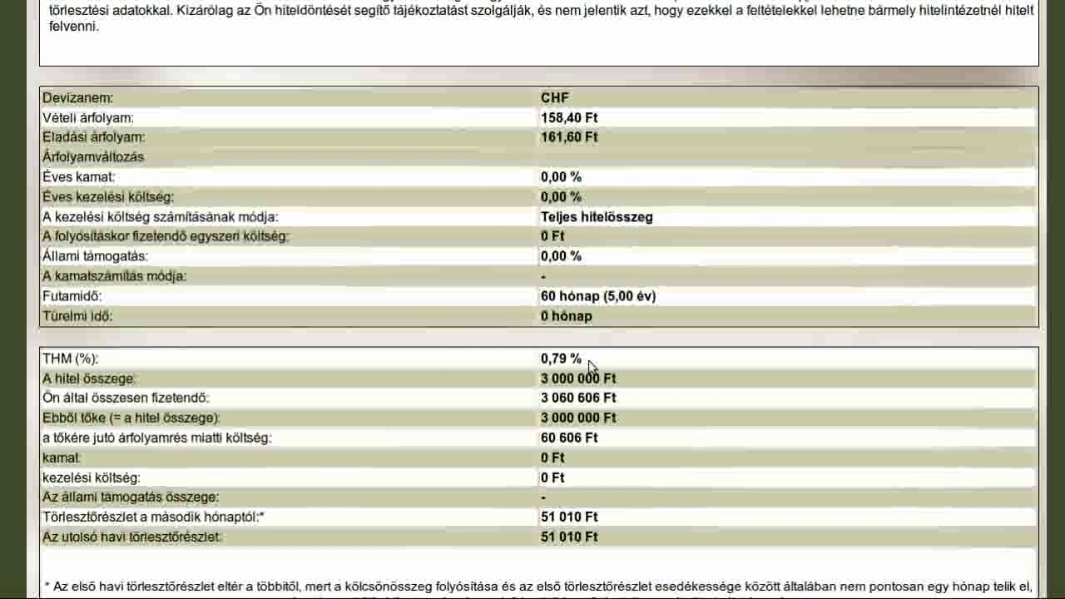
pyautogui.moveTo(145, 515); pyautogui.dragTo(657, 552)
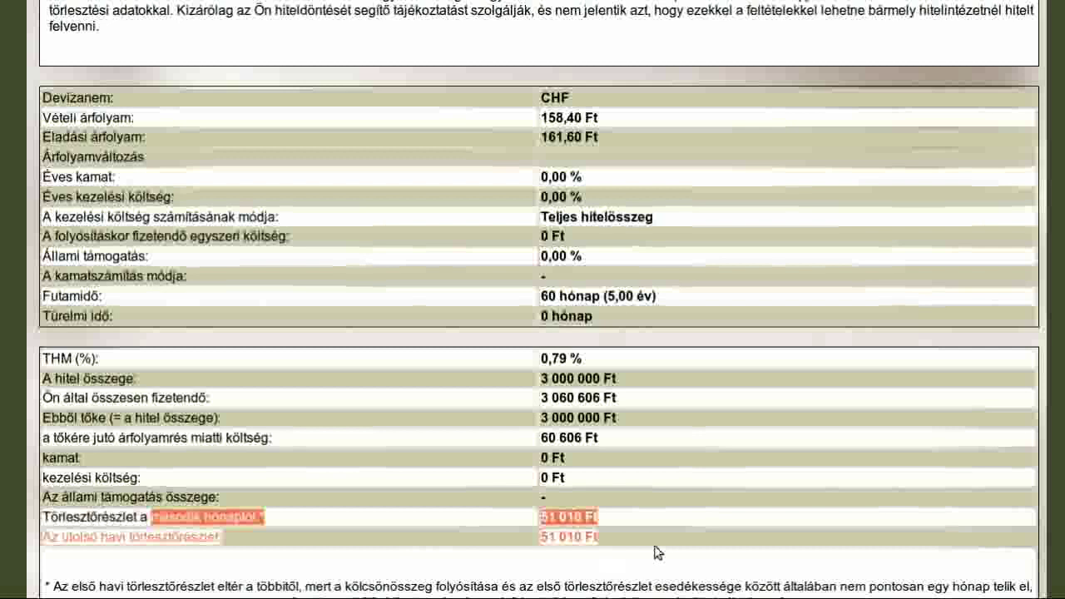
pyautogui.moveTo(598, 366); pyautogui.dragTo(504, 356)
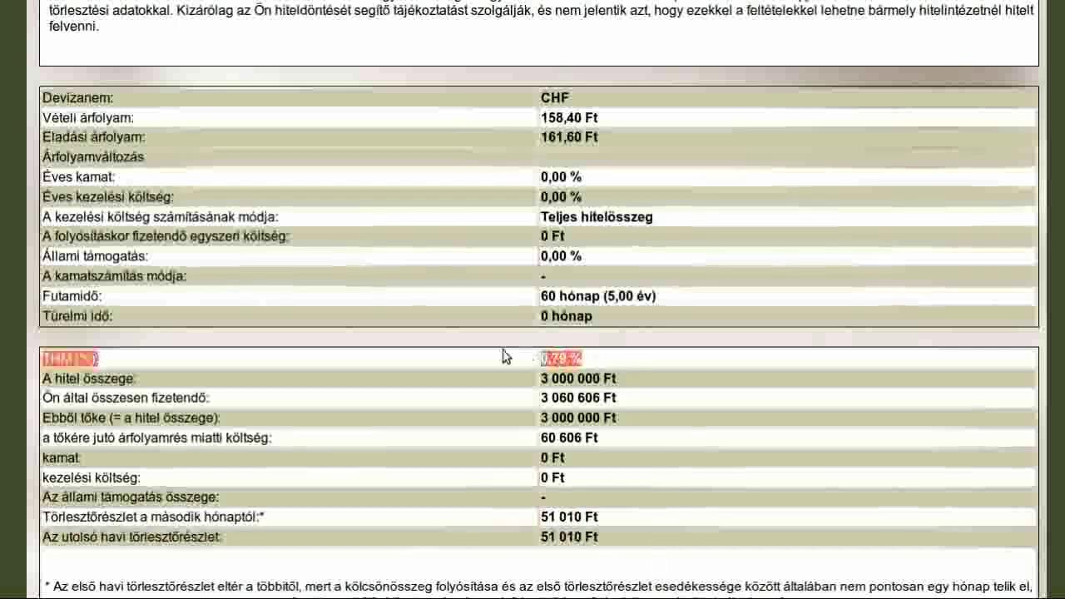
pyautogui.moveTo(181, 439); pyautogui.dragTo(666, 450)
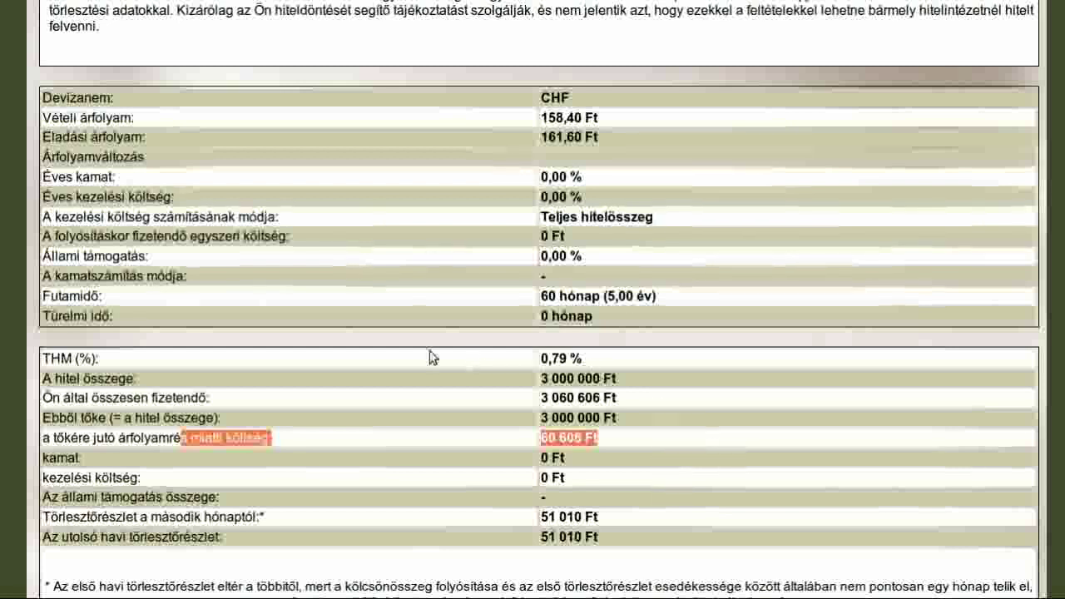
pyautogui.click(45, 360)
pyautogui.moveTo(44, 358); pyautogui.dragTo(37, 384)
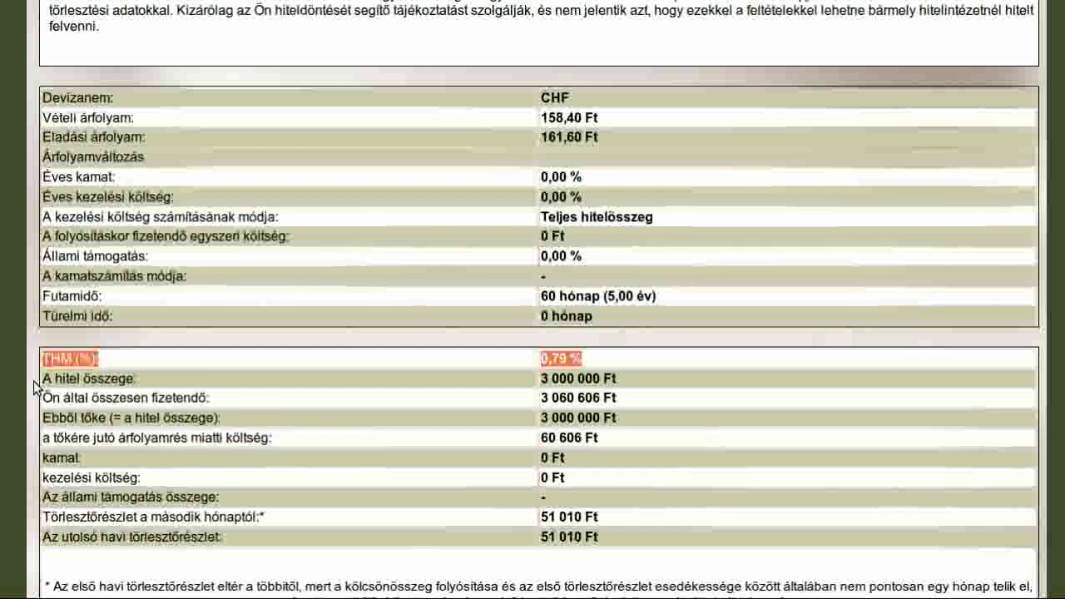
# Highlight the THM row in the CHF loan results to examine the rate.
pyautogui.click(14, 339)
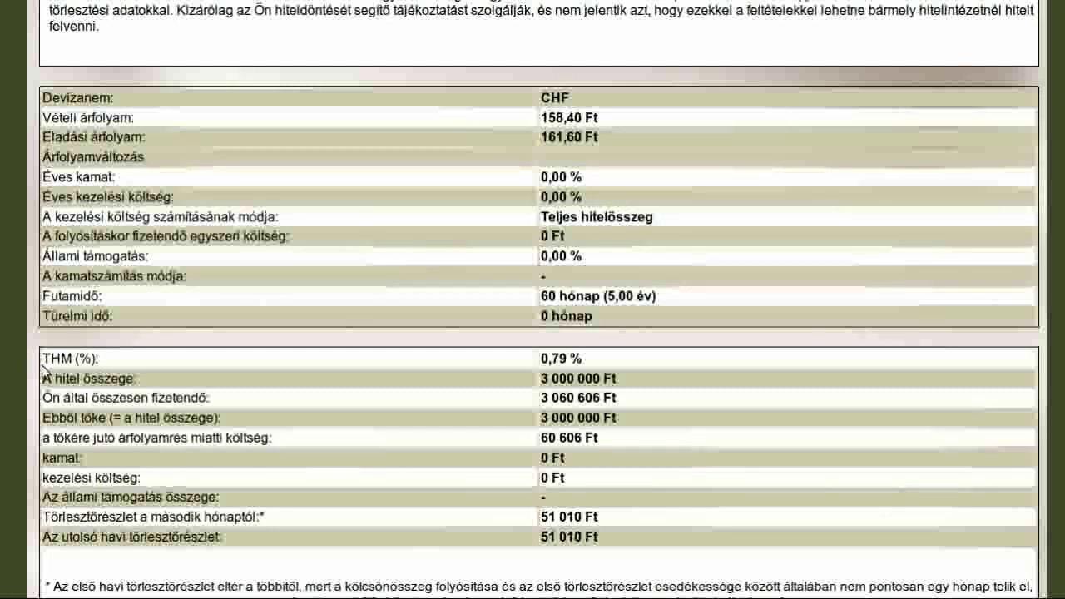
pyautogui.moveTo(40, 363); pyautogui.dragTo(647, 360)
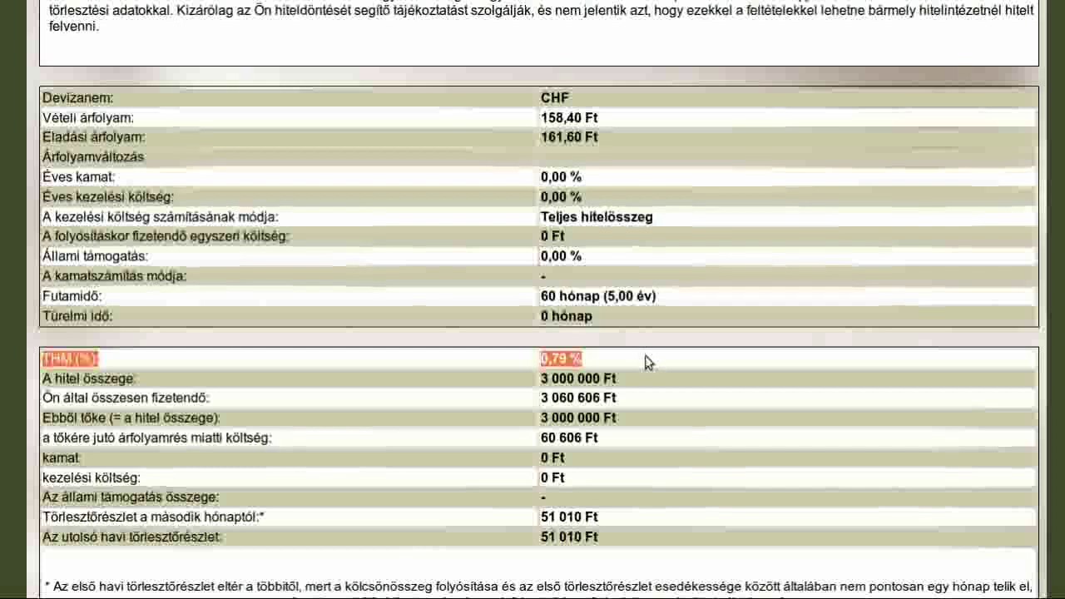
pyautogui.click(647, 360)
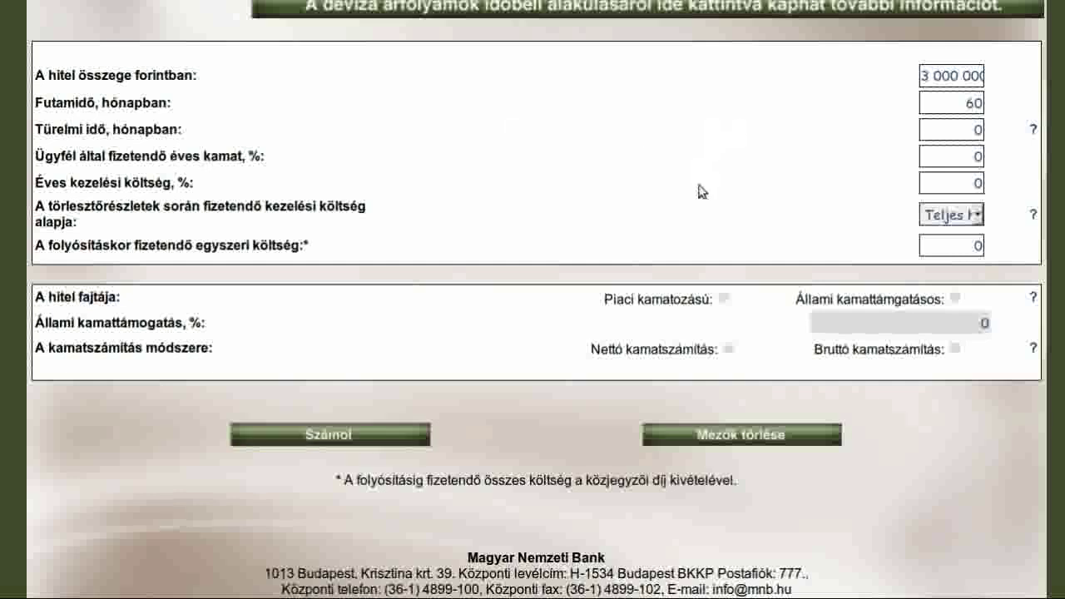
# Return to the loan form and set the buying exchange rate at borrowing to 156,80.
pyautogui.scroll(3, 704, 190)
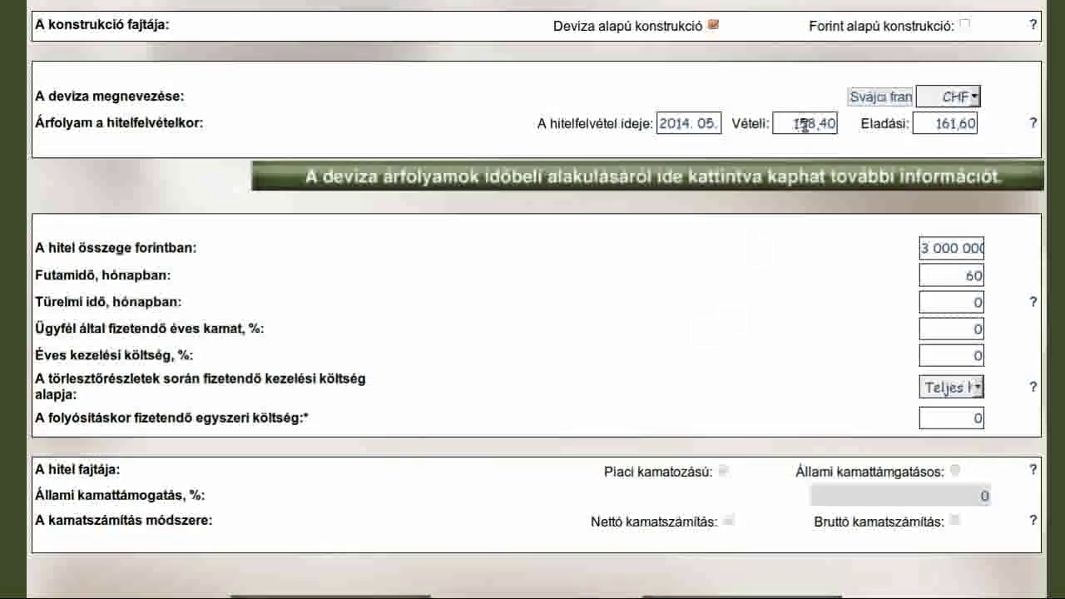
pyautogui.moveTo(204, 125); pyautogui.dragTo(33, 125)
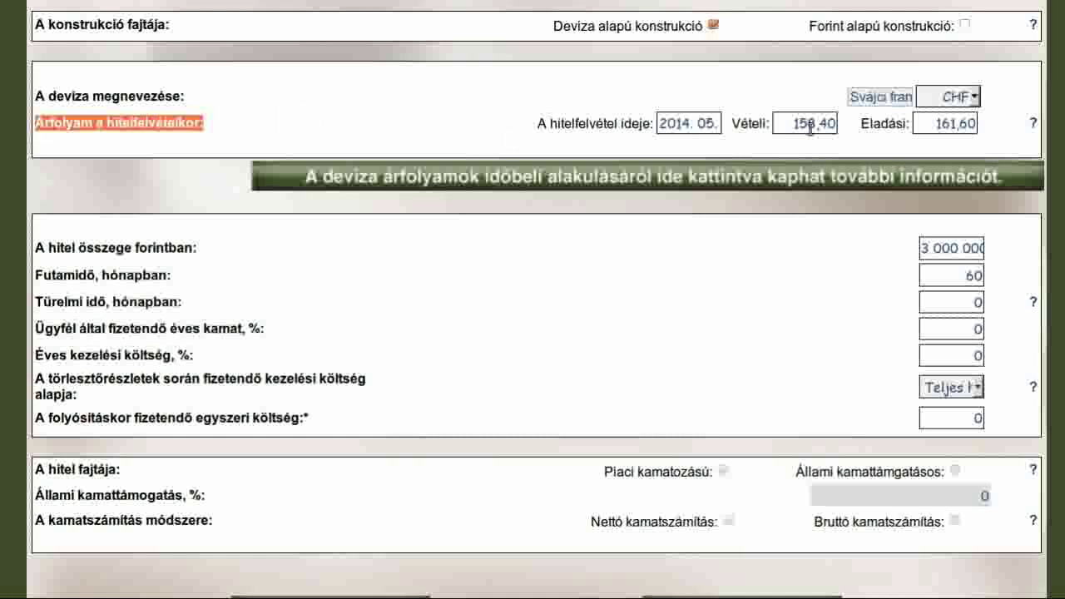
pyautogui.moveTo(791, 123); pyautogui.dragTo(850, 123)
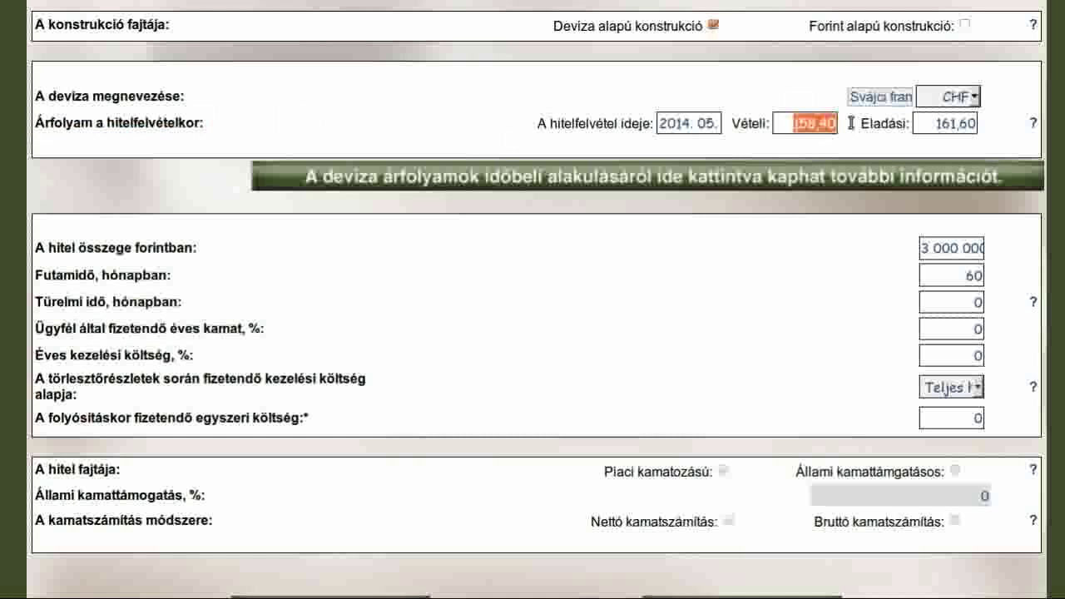
pyautogui.press('BackSpace')
pyautogui.write('1')
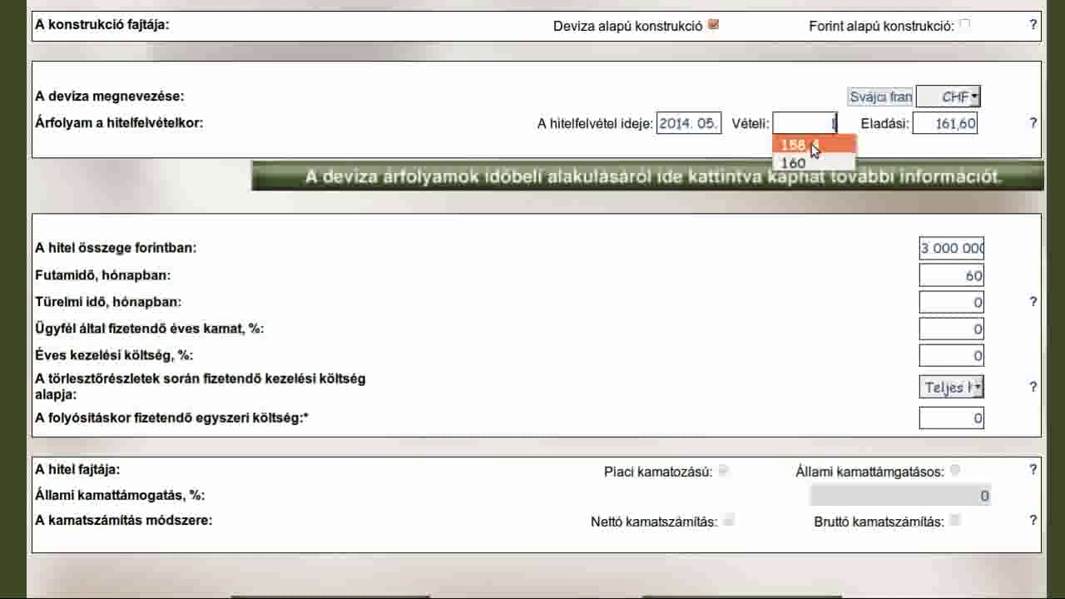
pyautogui.click(814, 145)
pyautogui.moveTo(819, 124); pyautogui.dragTo(838, 124)
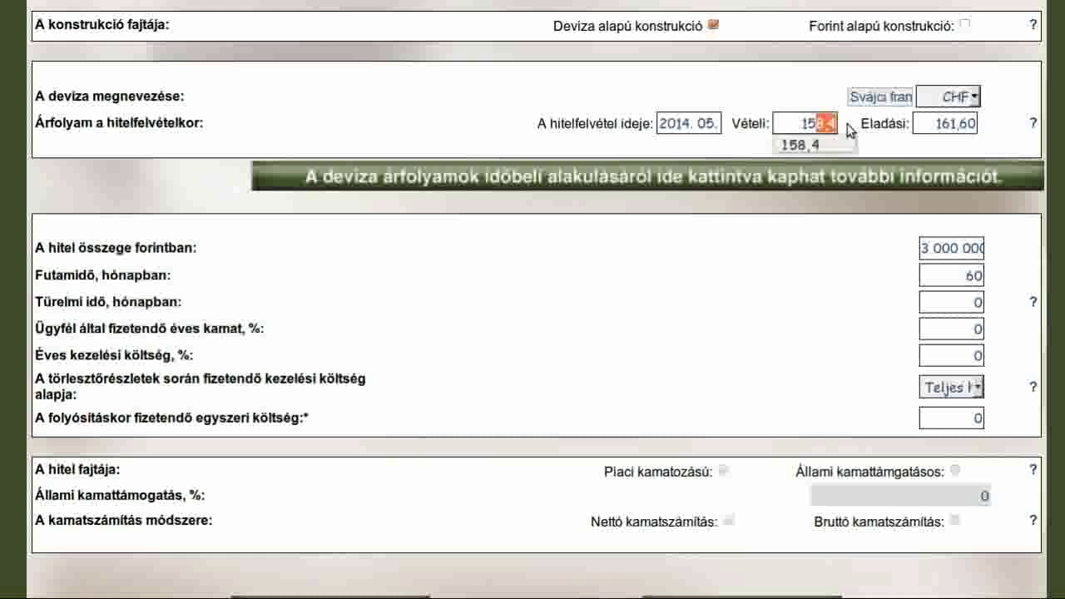
pyautogui.write('6,80')
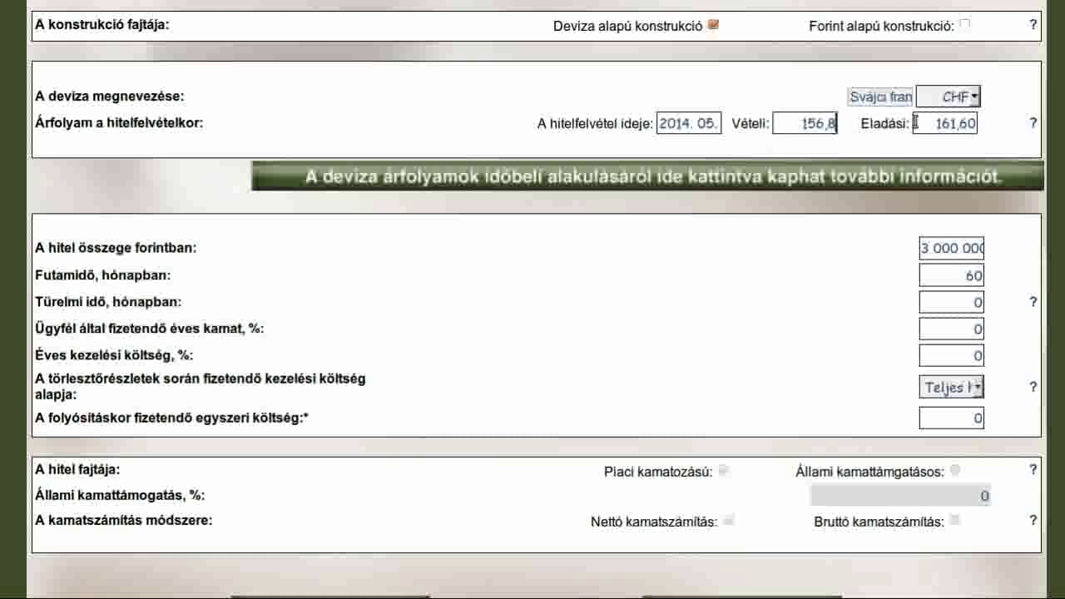
# Set the selling exchange rate at borrowing to 163,20 and calculate the CHF loan.
pyautogui.scroll(3, 940, 129)
pyautogui.moveTo(937, 296); pyautogui.dragTo(1002, 297)
pyautogui.write('1')
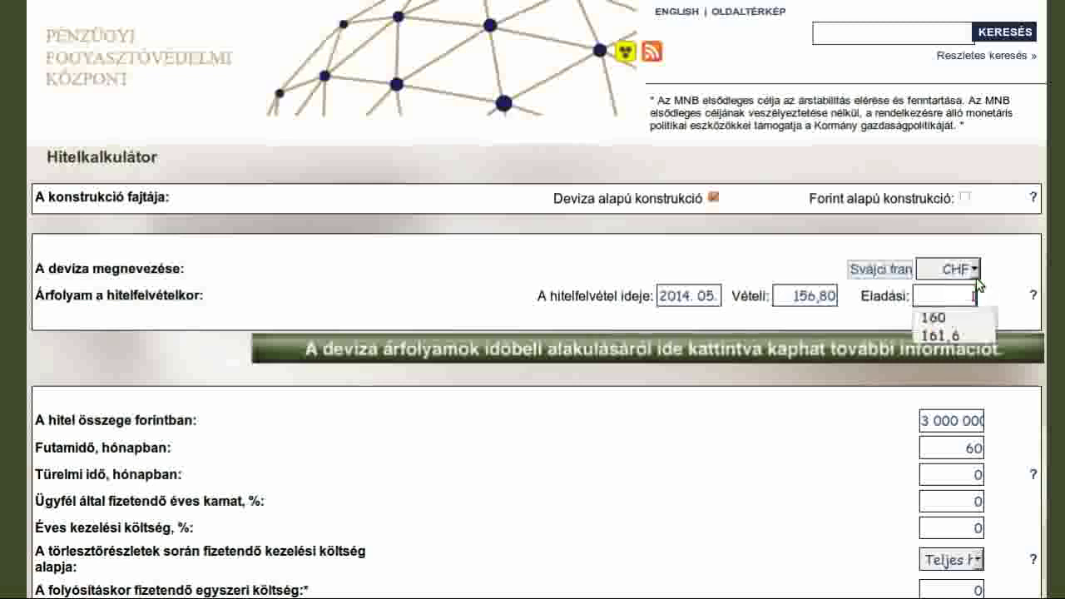
pyautogui.write('63')
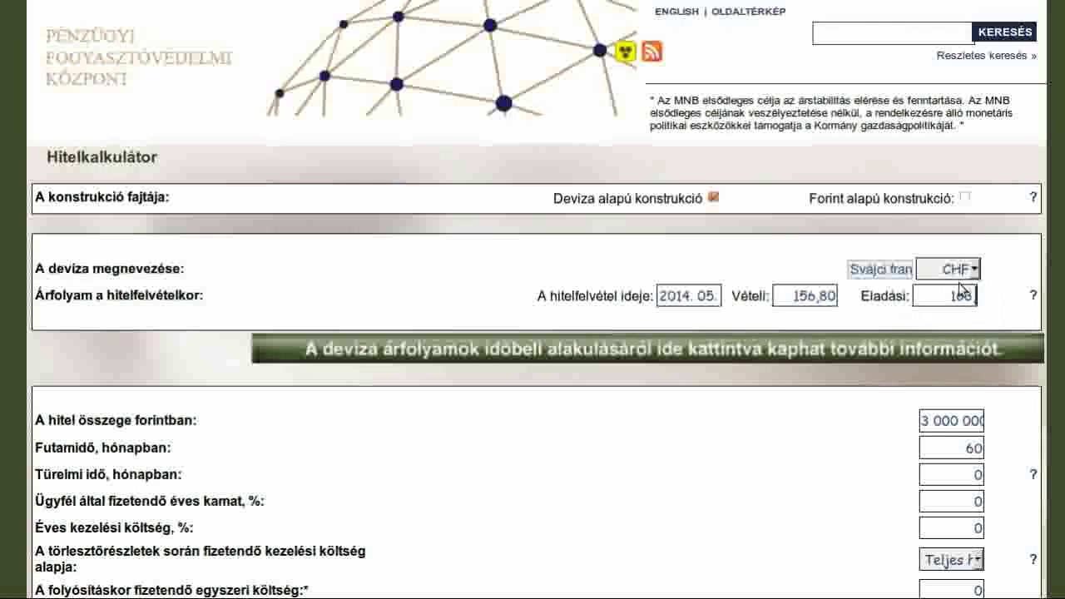
pyautogui.write(',20')
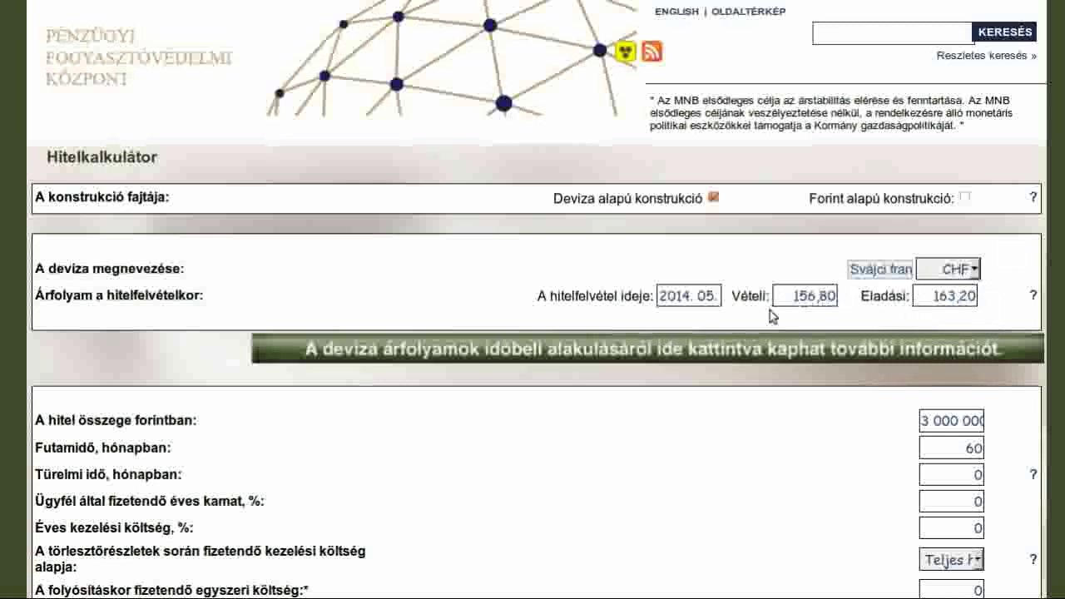
pyautogui.scroll(-3, 712, 351)
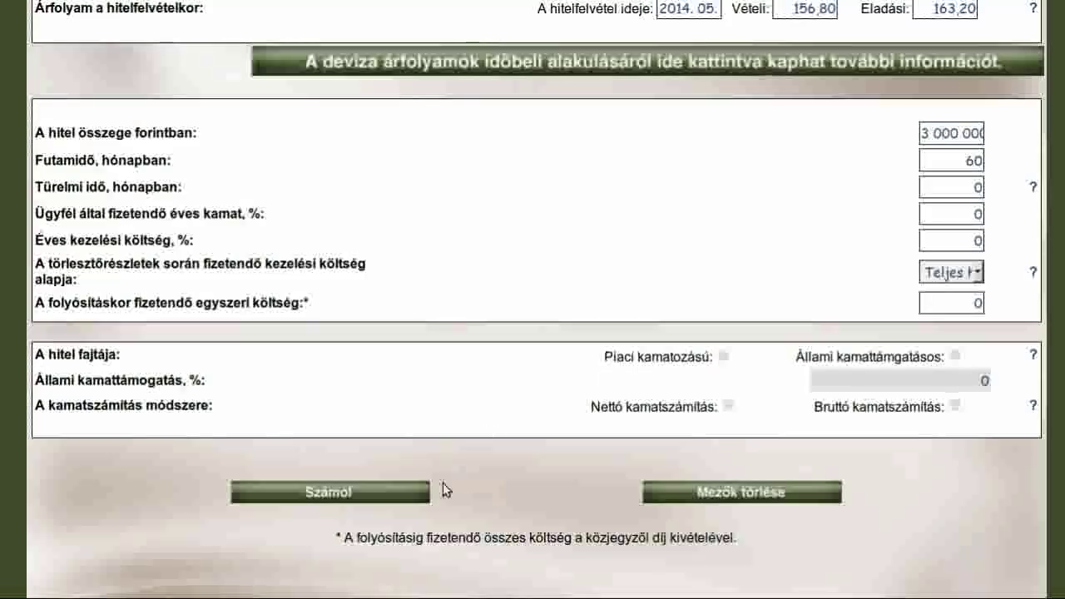
pyautogui.click(397, 498)
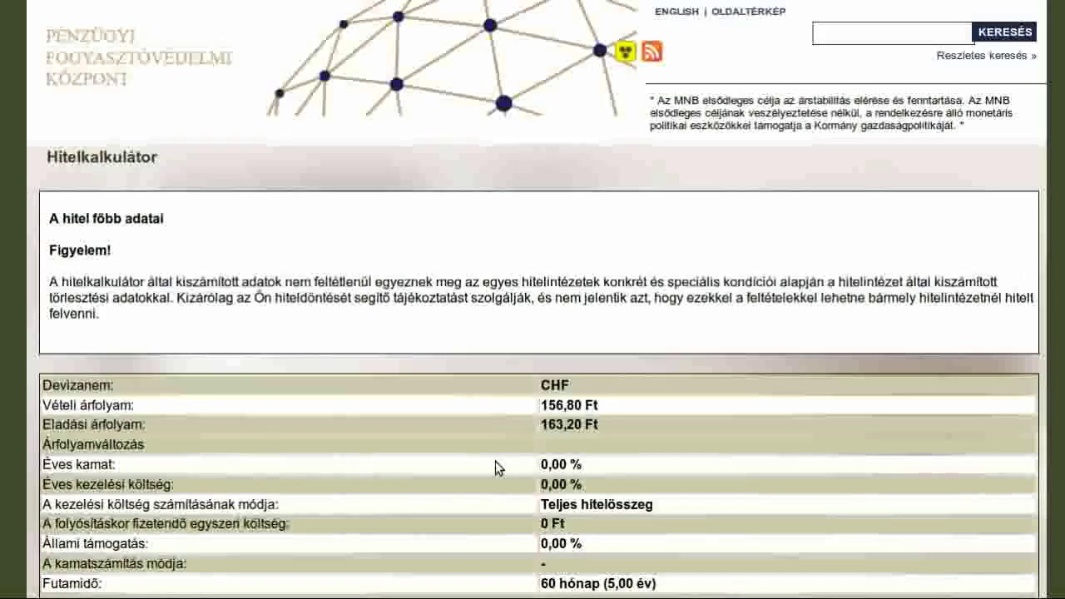
# Examine the exchange-rate spread cost, the instalments and the THM in the results of the loan with the wider spread.
pyautogui.scroll(-3, 482, 441)
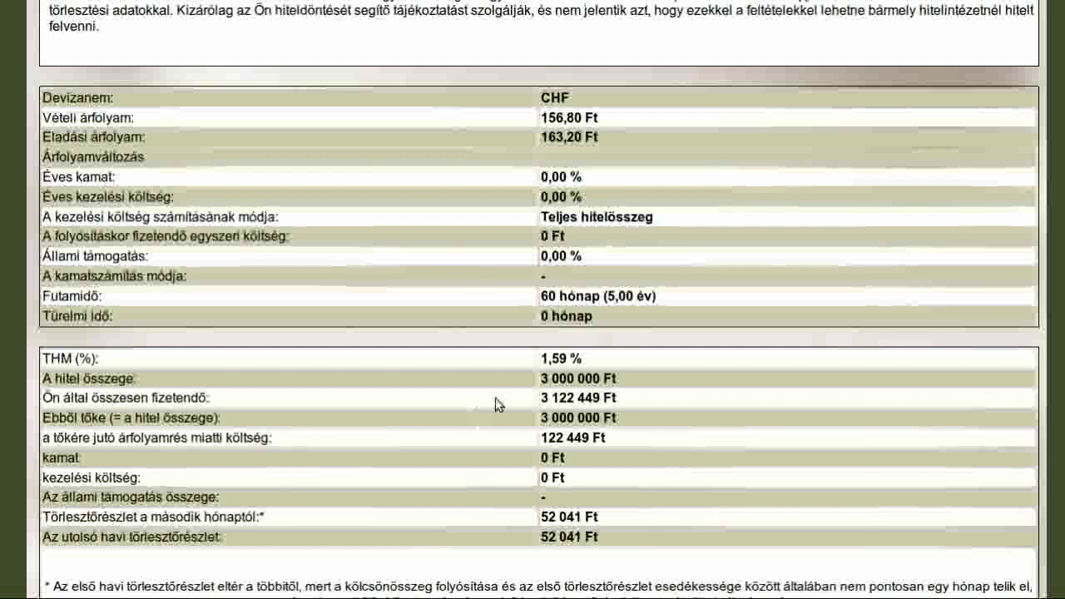
pyautogui.moveTo(610, 439); pyautogui.dragTo(41, 437)
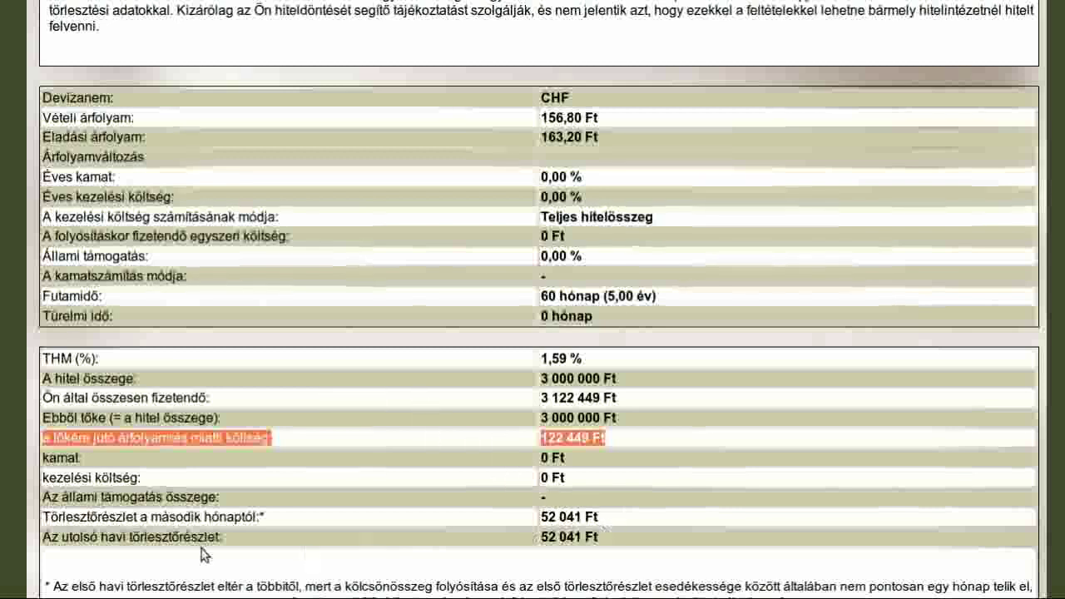
pyautogui.click(42, 522)
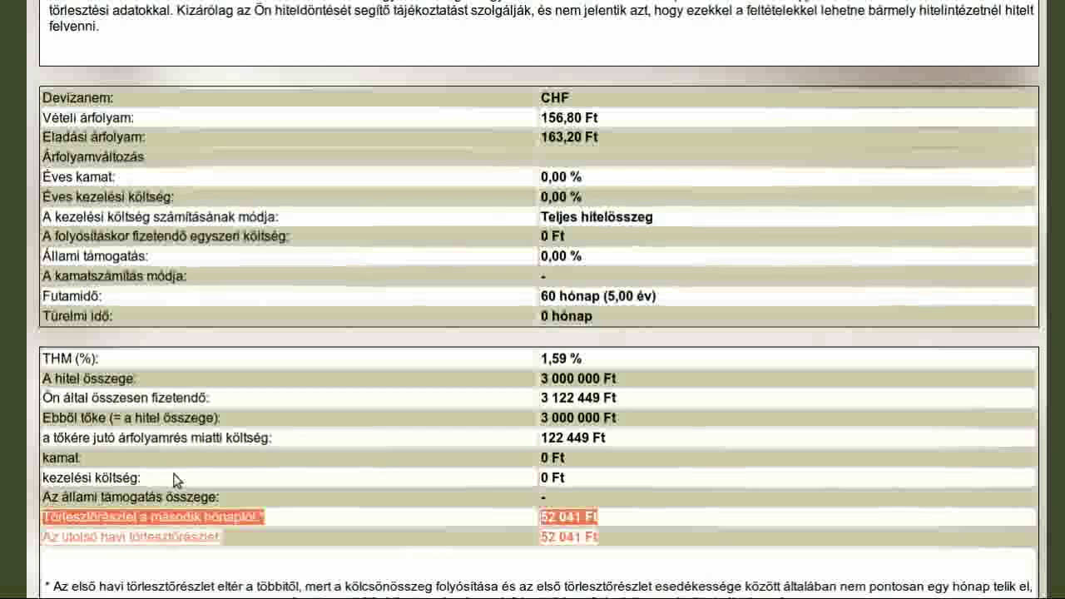
pyautogui.moveTo(39, 352); pyautogui.dragTo(681, 353)
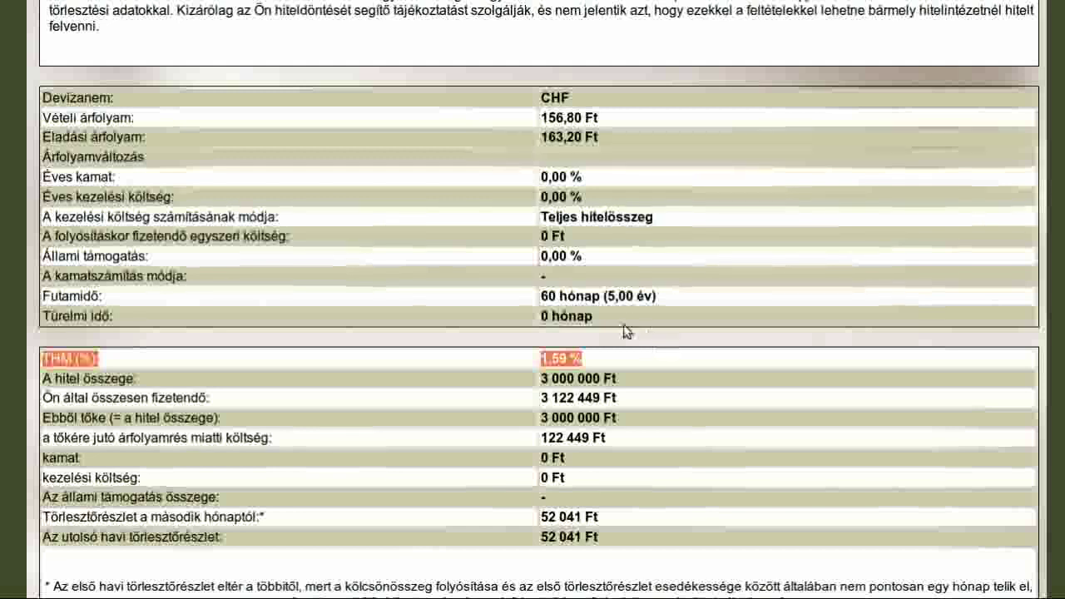
# Go back to the loan form and set the buying exchange rate at borrowing to 196.
pyautogui.scroll(10, 325, 167)
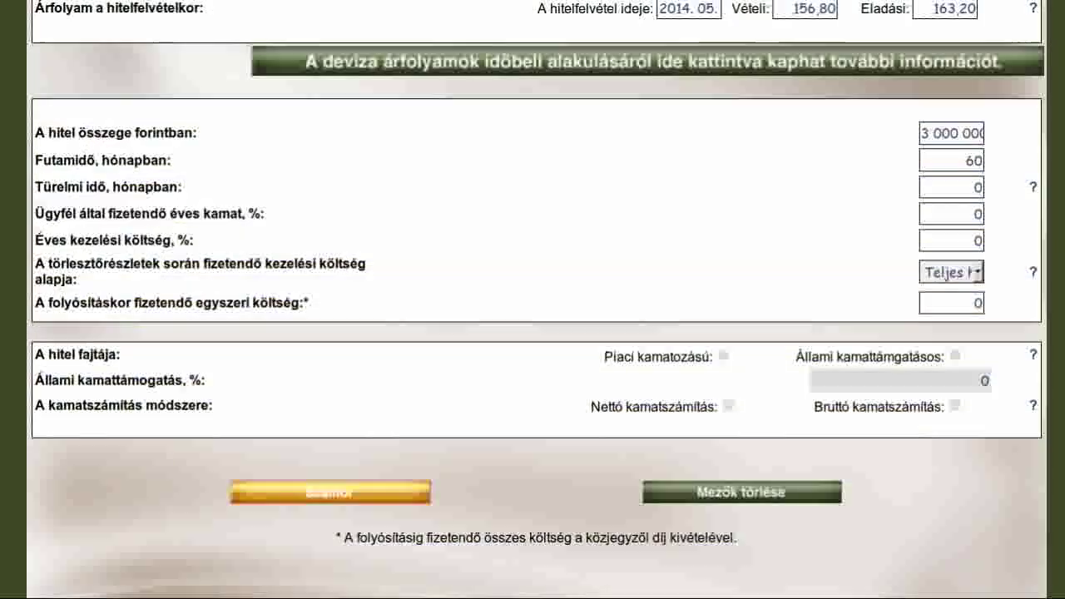
pyautogui.scroll(4, 352, 305)
pyautogui.scroll(-1, 633, 403)
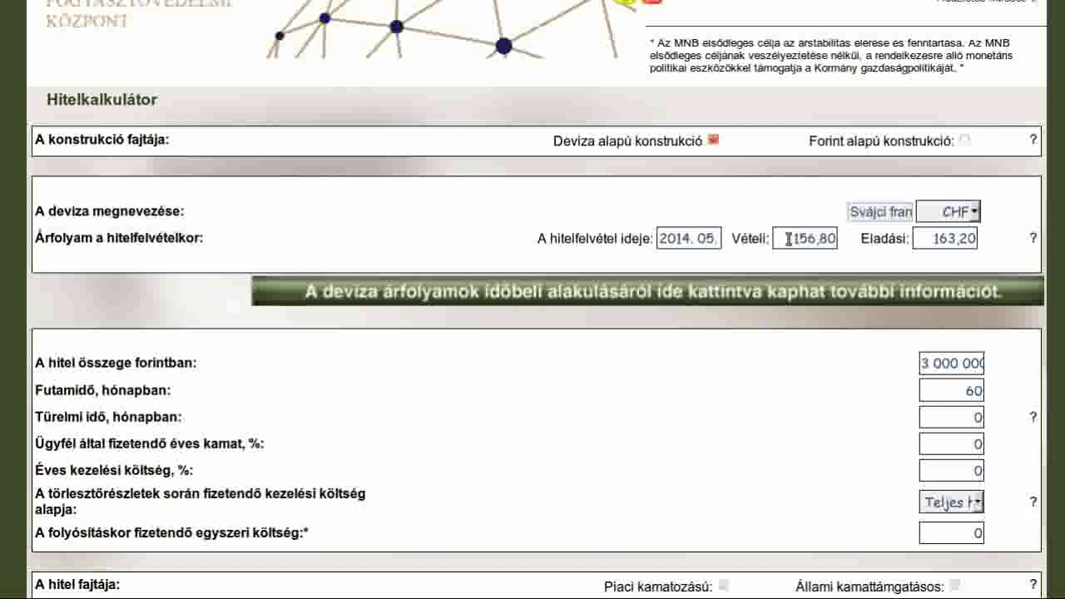
pyautogui.moveTo(787, 239); pyautogui.dragTo(852, 241)
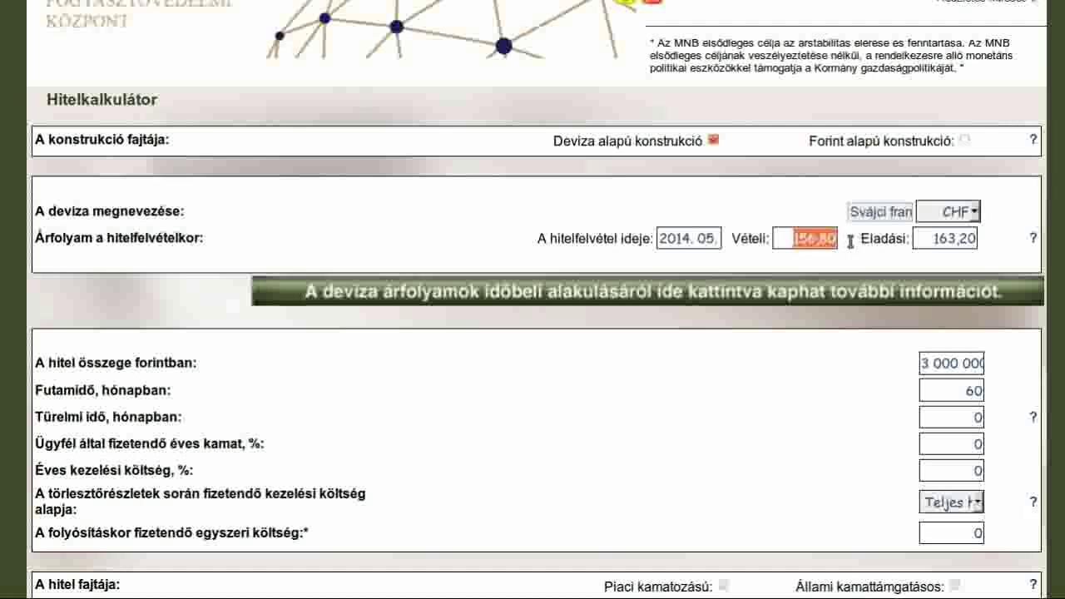
pyautogui.write('196')
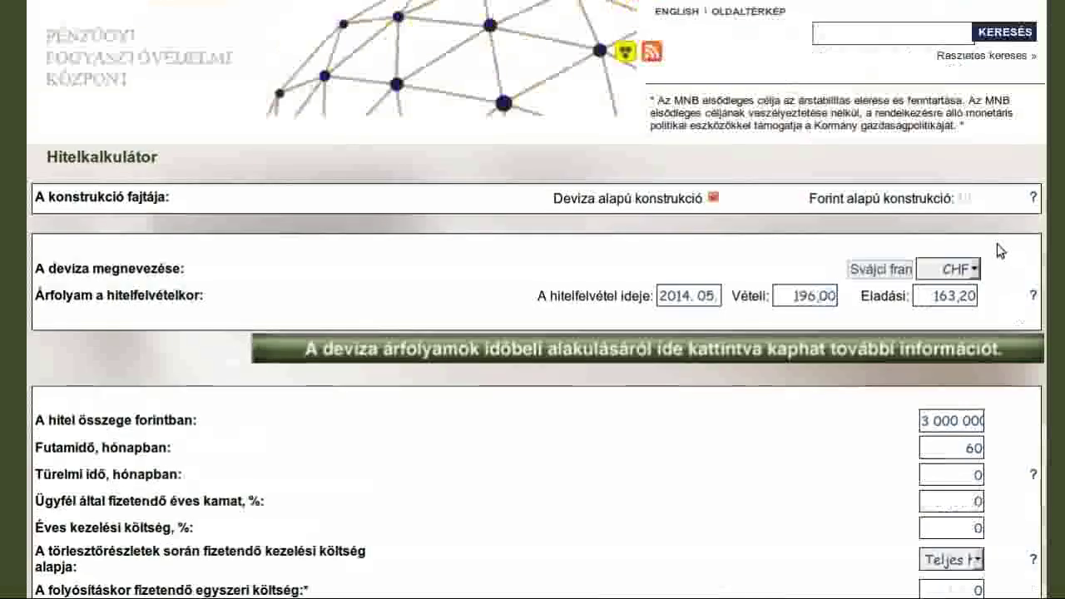
pyautogui.click(1005, 252)
# Set the selling exchange rate at borrowing to 204 and calculate the CHF loan.
pyautogui.scroll(1, 1002, 249)
pyautogui.moveTo(936, 293); pyautogui.dragTo(984, 297)
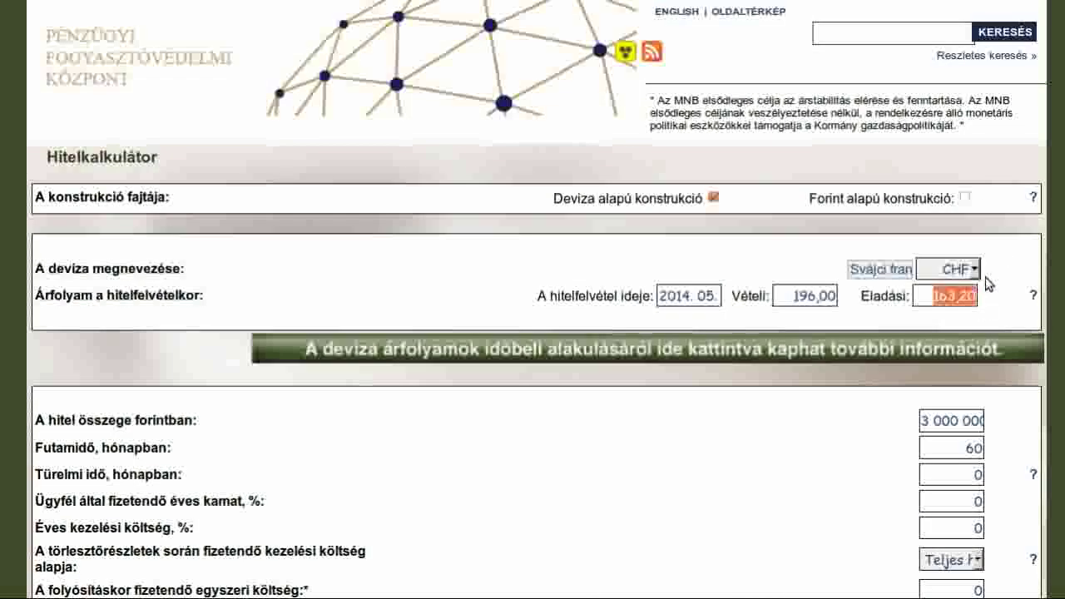
pyautogui.write('204')
pyautogui.click(827, 296)
pyautogui.scroll(-3, 697, 428)
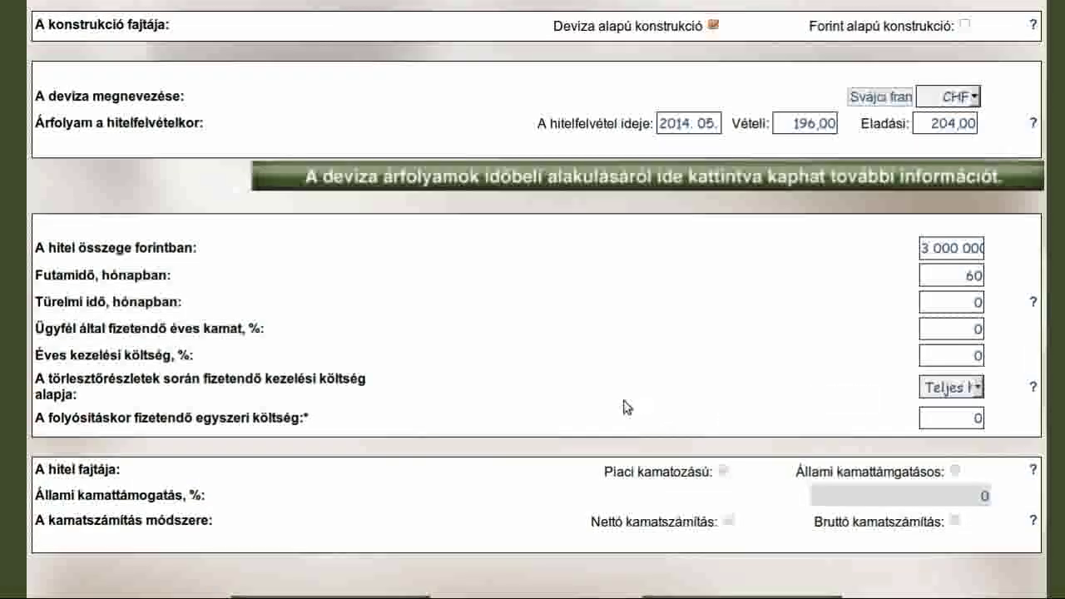
pyautogui.scroll(-1, 615, 403)
pyautogui.click(364, 551)
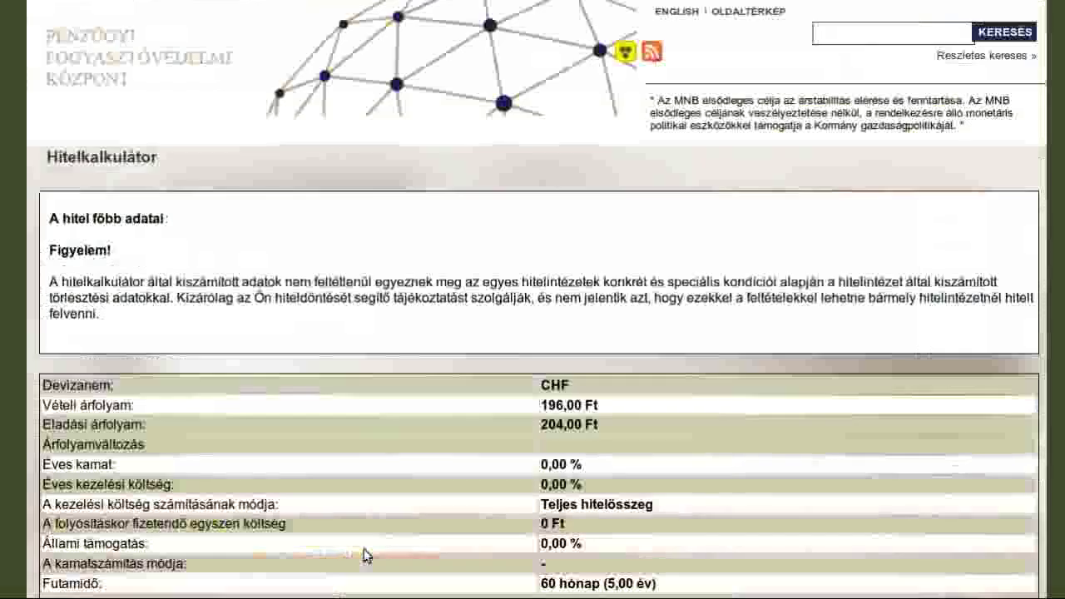
# Examine the instalments, exchange-rate spread cost and THM in the results of the loan calculated with rates of 196 and 204.
pyautogui.scroll(-4, 380, 444)
pyautogui.scroll(-1, 380, 444)
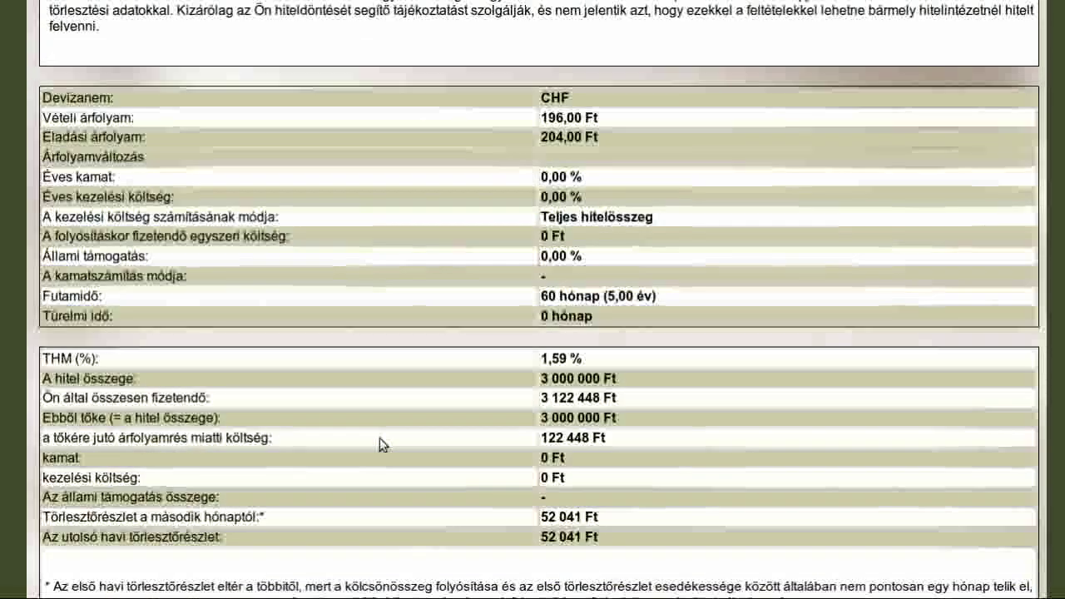
pyautogui.moveTo(590, 510); pyautogui.dragTo(592, 551)
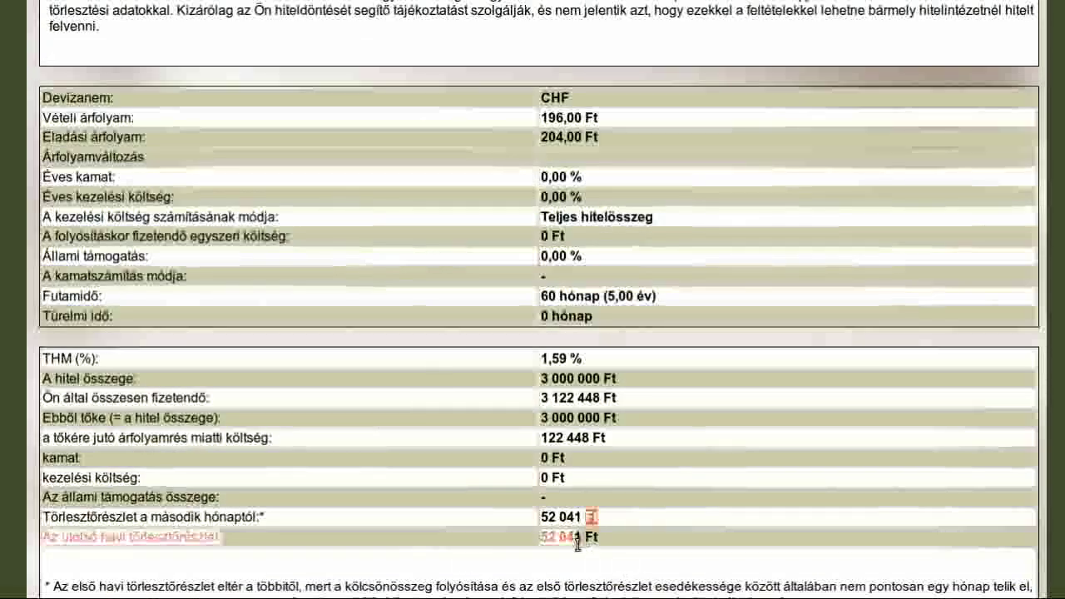
pyautogui.moveTo(66, 516); pyautogui.dragTo(632, 551)
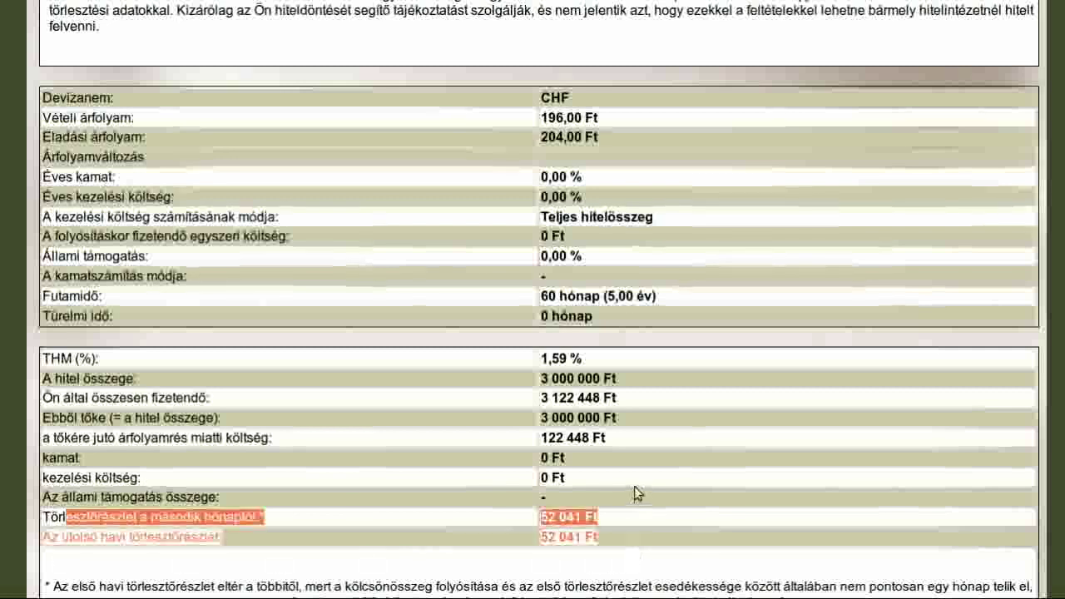
pyautogui.moveTo(58, 439); pyautogui.dragTo(47, 457)
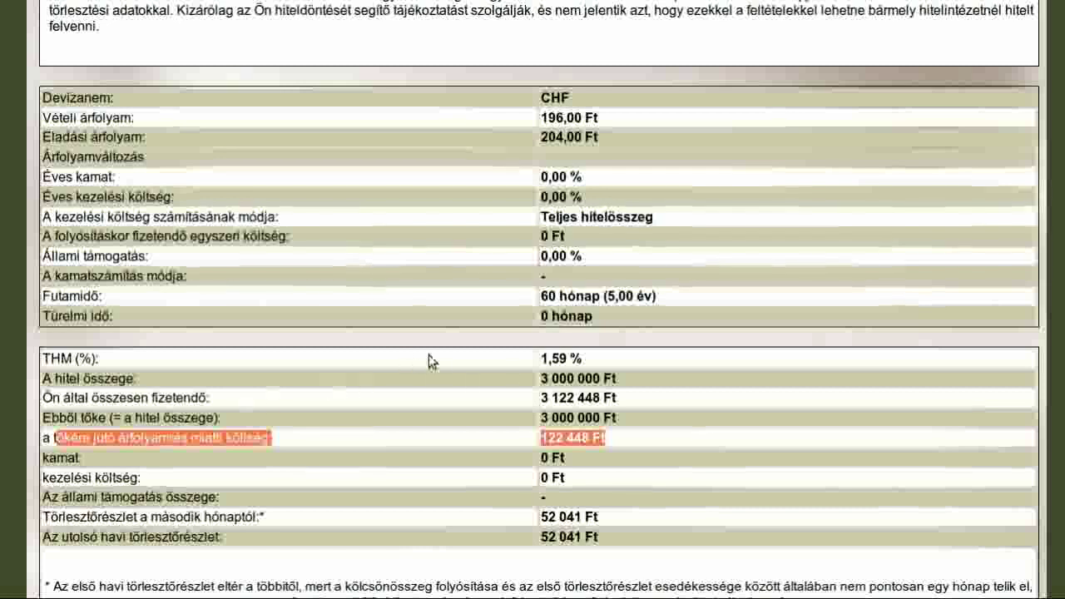
pyautogui.moveTo(539, 360); pyautogui.dragTo(613, 361)
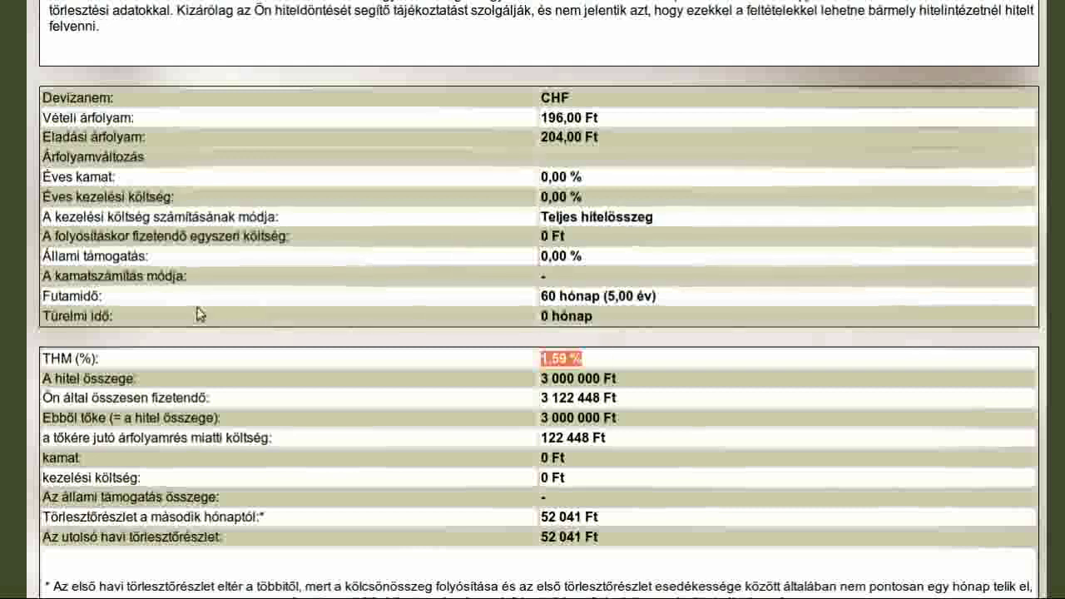
pyautogui.scroll(3, 149, 378)
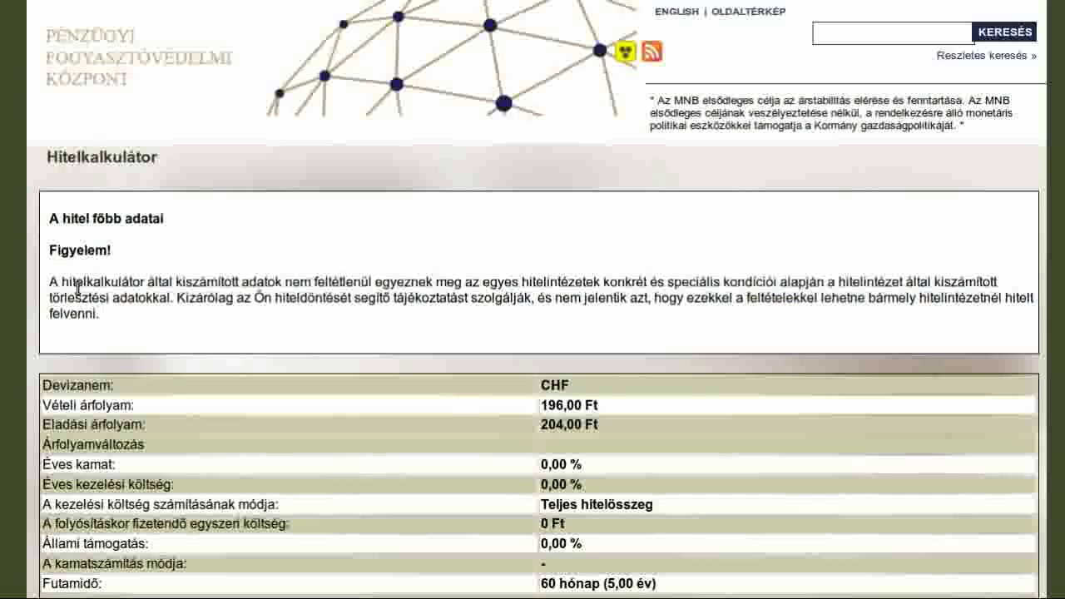
pyautogui.scroll(-3, 245, 317)
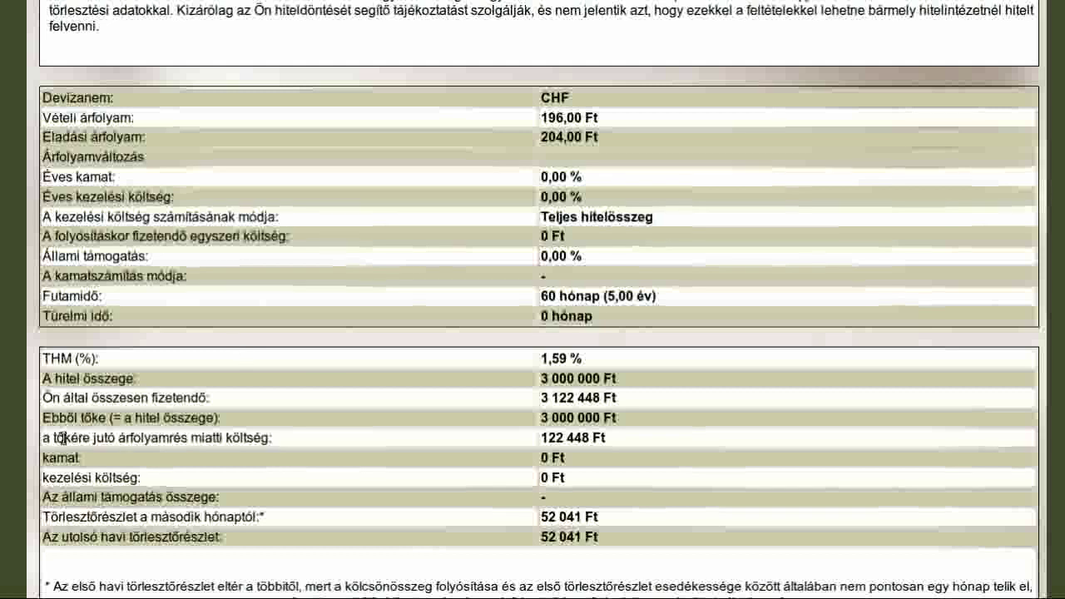
pyautogui.moveTo(60, 443); pyautogui.dragTo(37, 461)
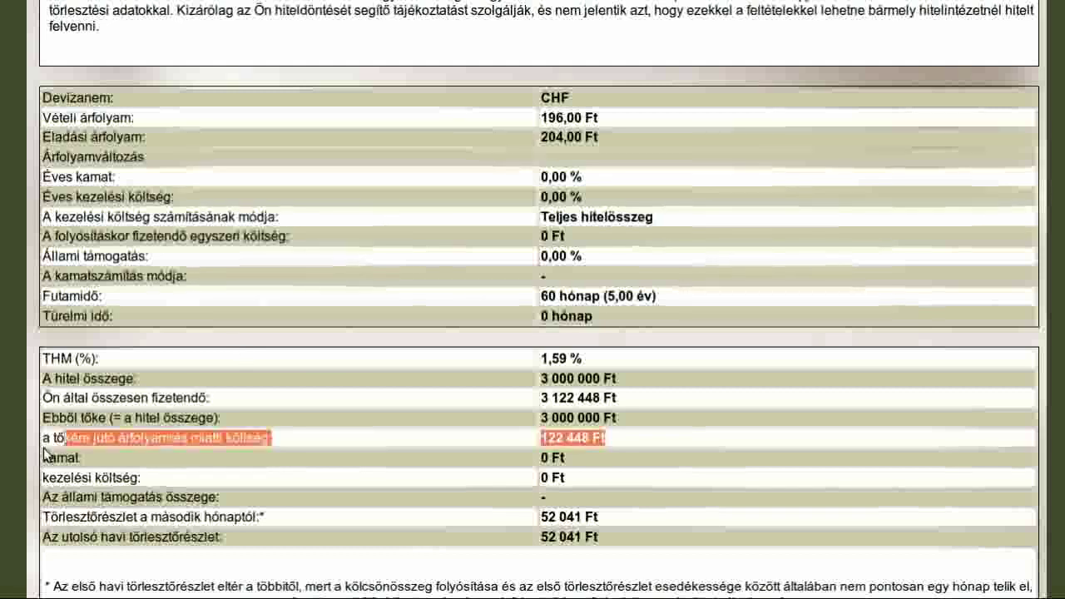
pyautogui.click(39, 453)
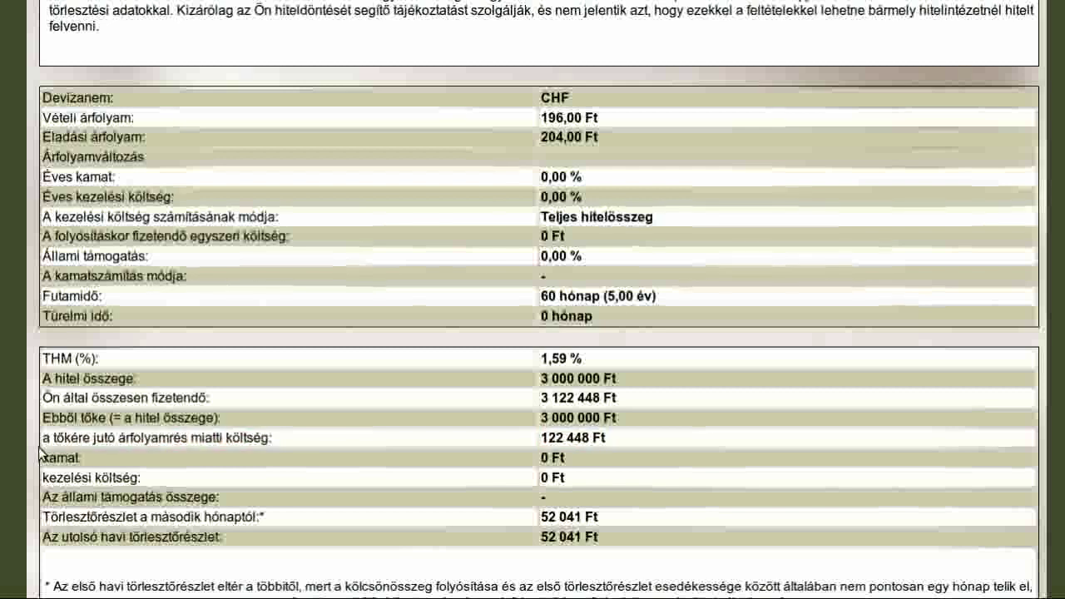
pyautogui.scroll(1, 37, 426)
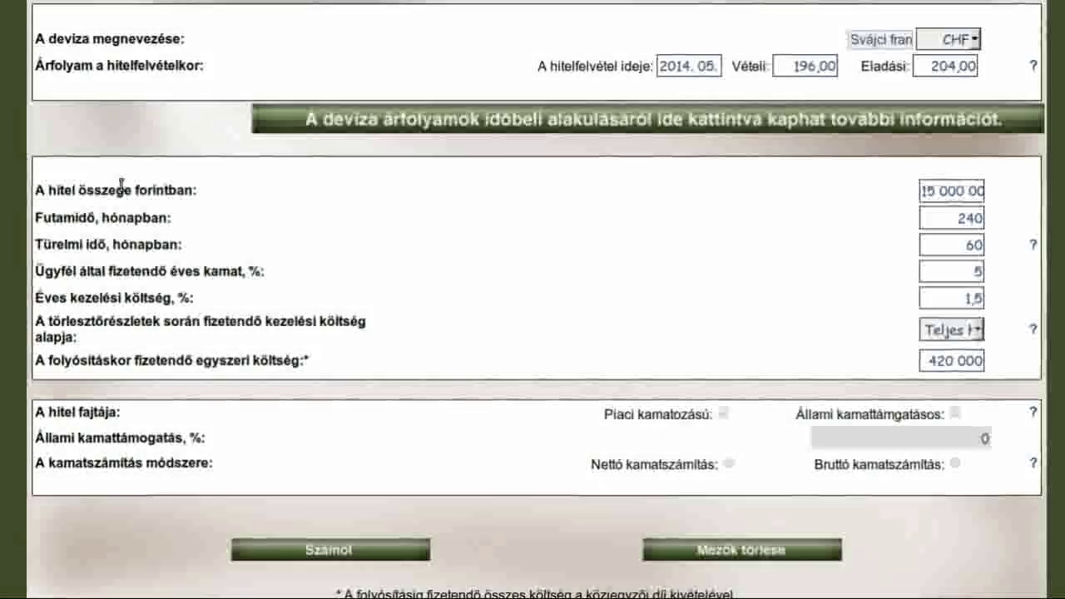
# Review the CHF loan form's exchange rates, loan amount, annual interest and handling cost, term, grace period and one-off disbursement cost.
pyautogui.scroll(1, 316, 193)
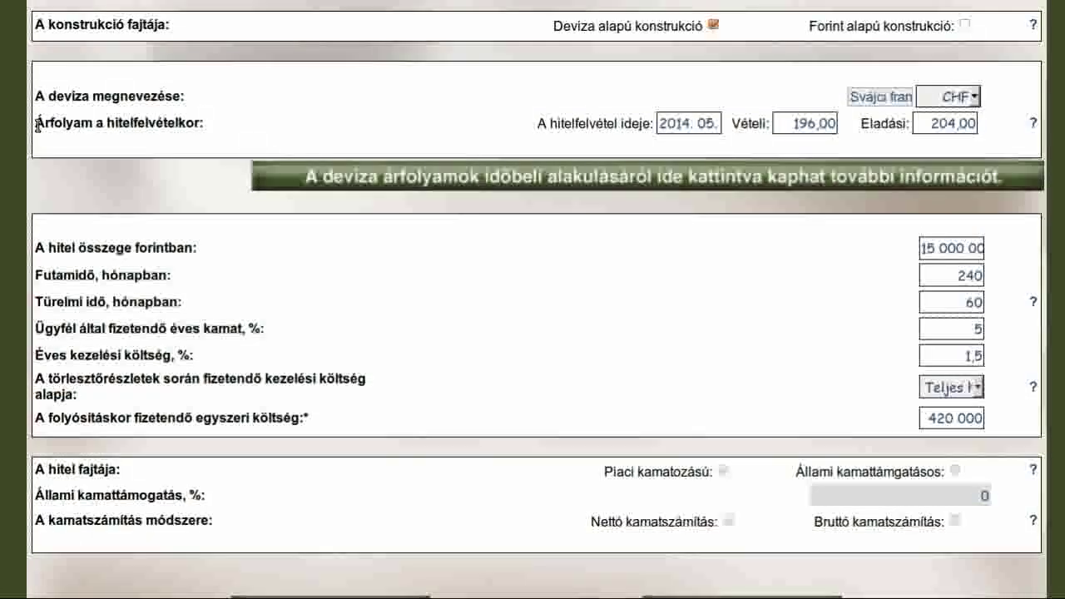
pyautogui.moveTo(34, 123); pyautogui.dragTo(263, 123)
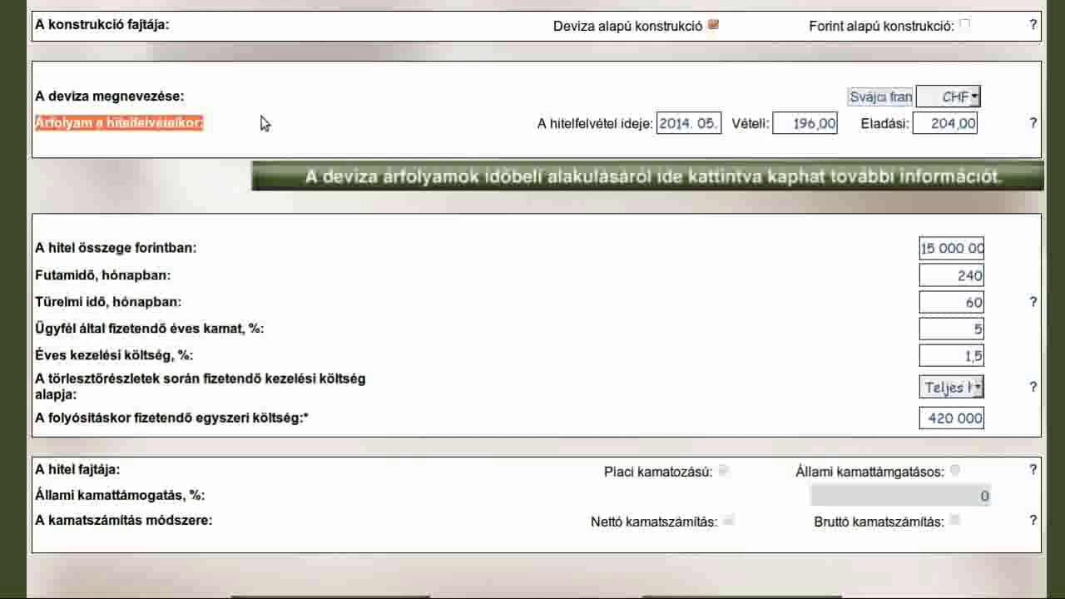
pyautogui.moveTo(781, 126); pyautogui.dragTo(979, 125)
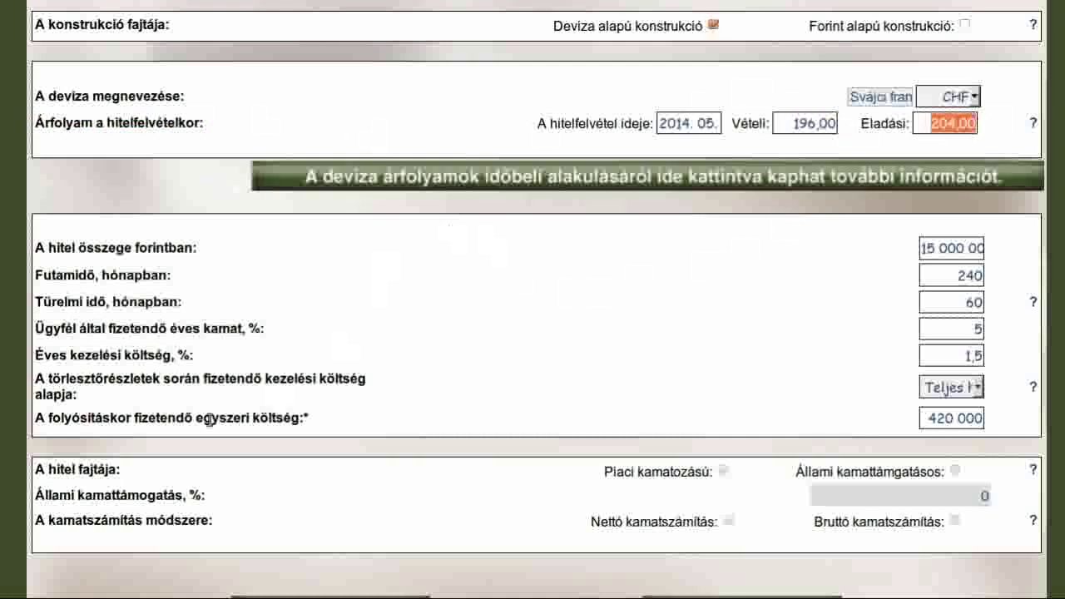
pyautogui.moveTo(228, 247); pyautogui.dragTo(36, 250)
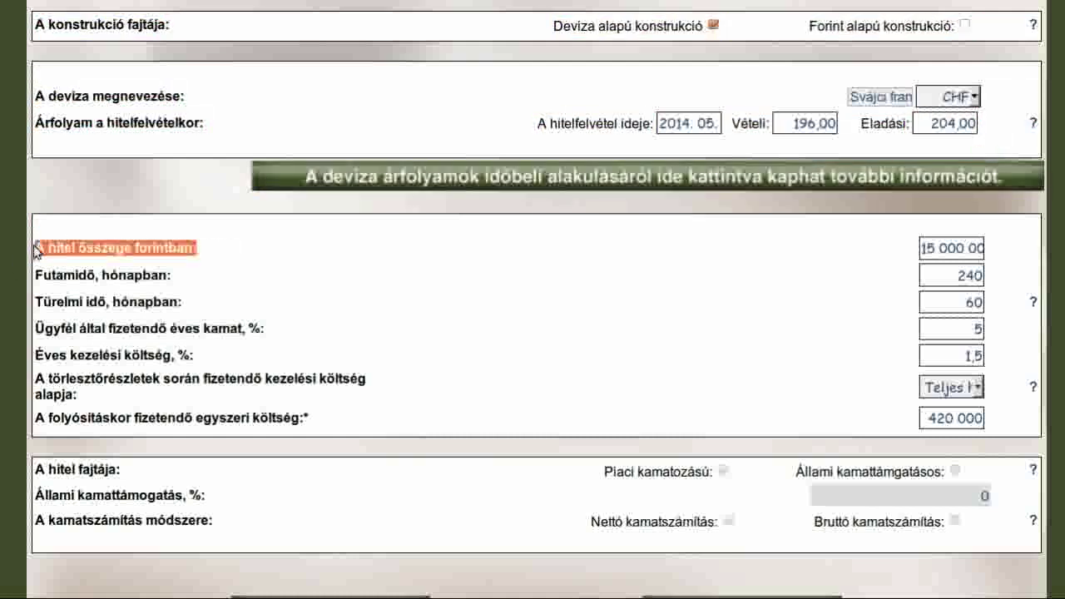
pyautogui.click(941, 242)
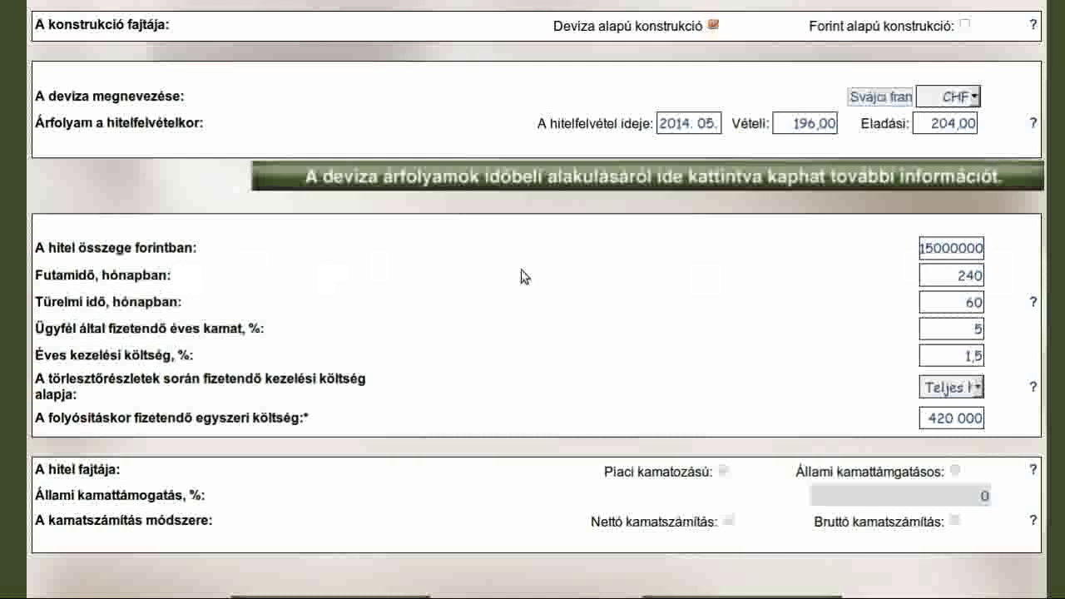
pyautogui.doubleClick(975, 328)
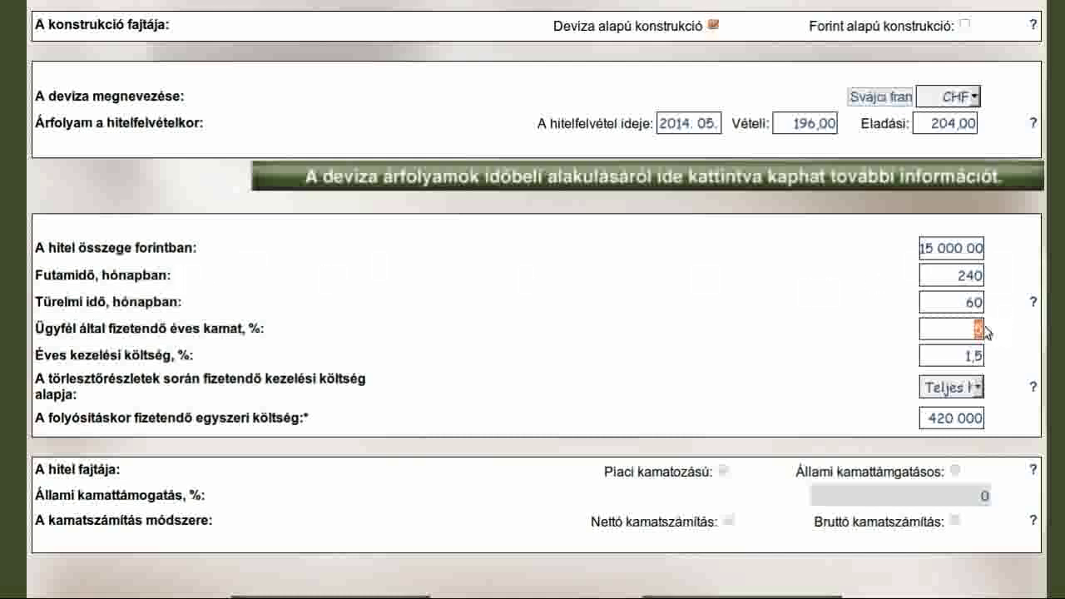
pyautogui.doubleClick(970, 355)
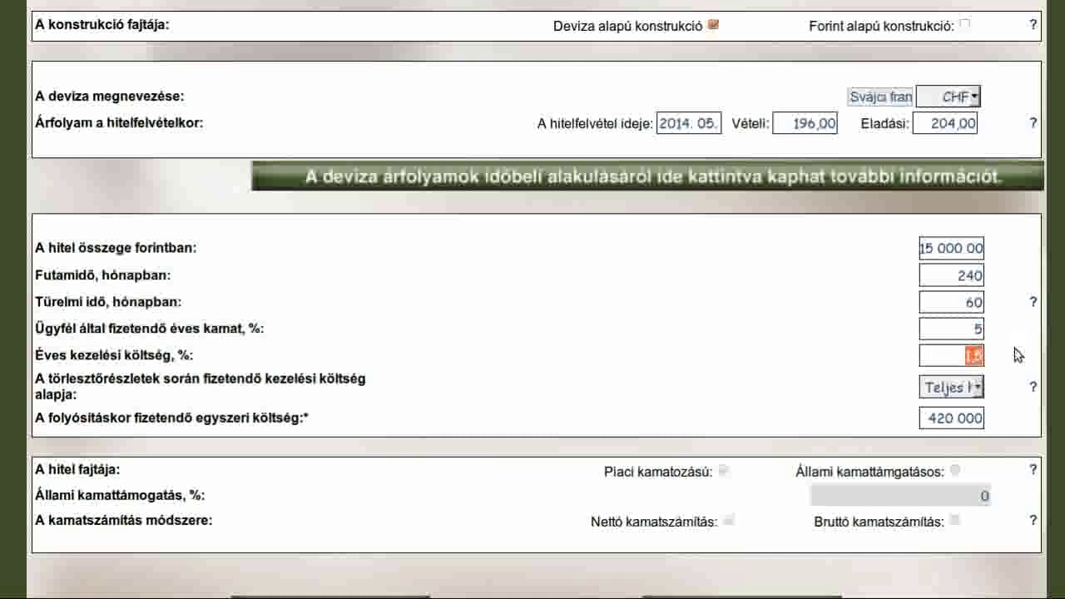
pyautogui.doubleClick(977, 274)
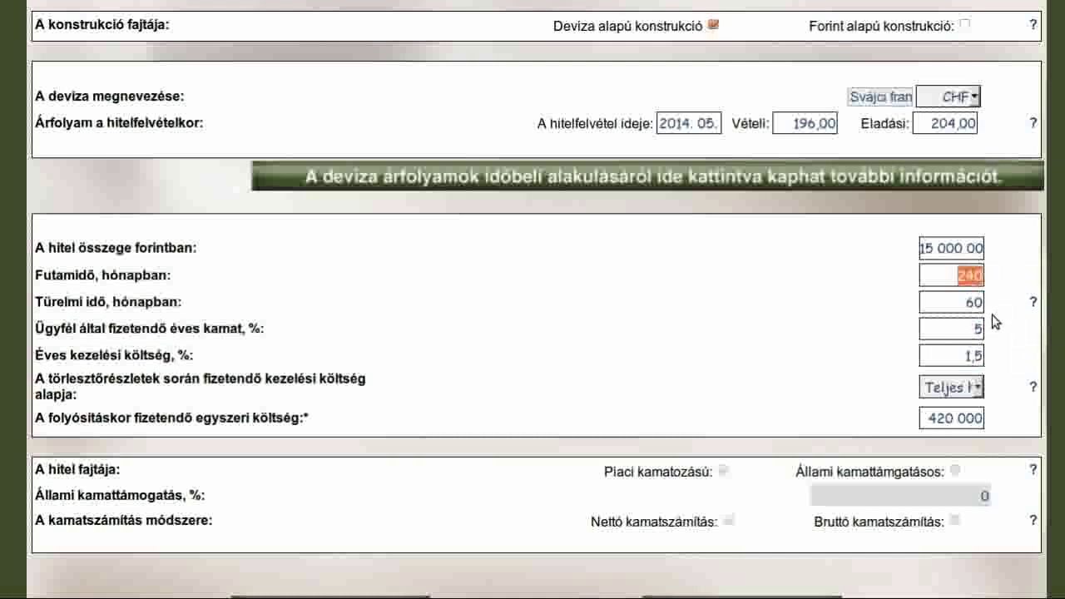
pyautogui.doubleClick(969, 302)
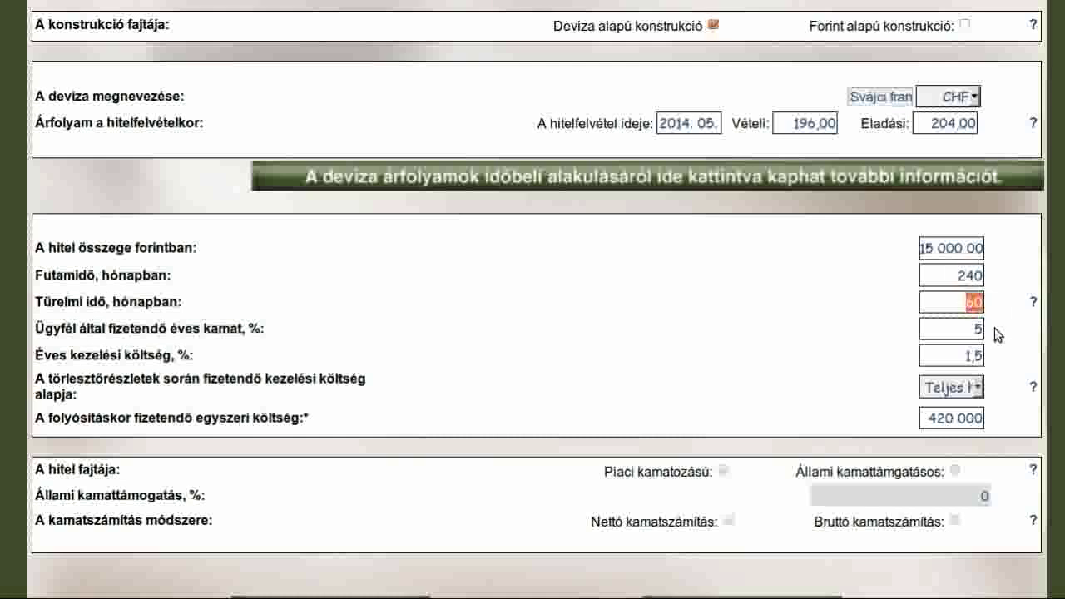
pyautogui.click(926, 418)
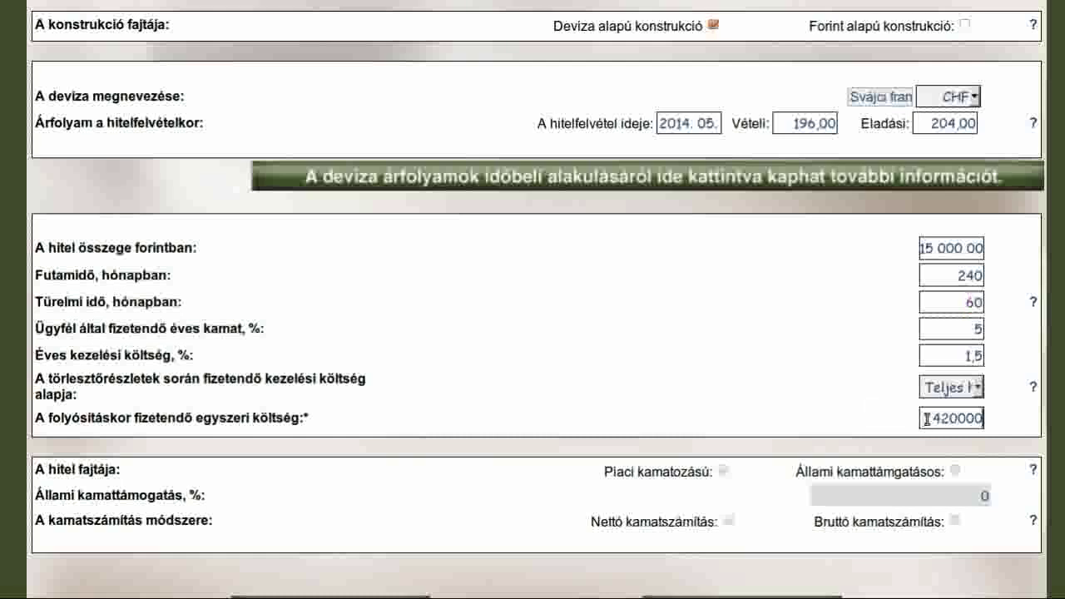
pyautogui.click(965, 351)
# Calculate the 15 000 000 Ft, 240-month CHF loan and examine its instalments and interest cost in the results.
pyautogui.scroll(-1, 776, 381)
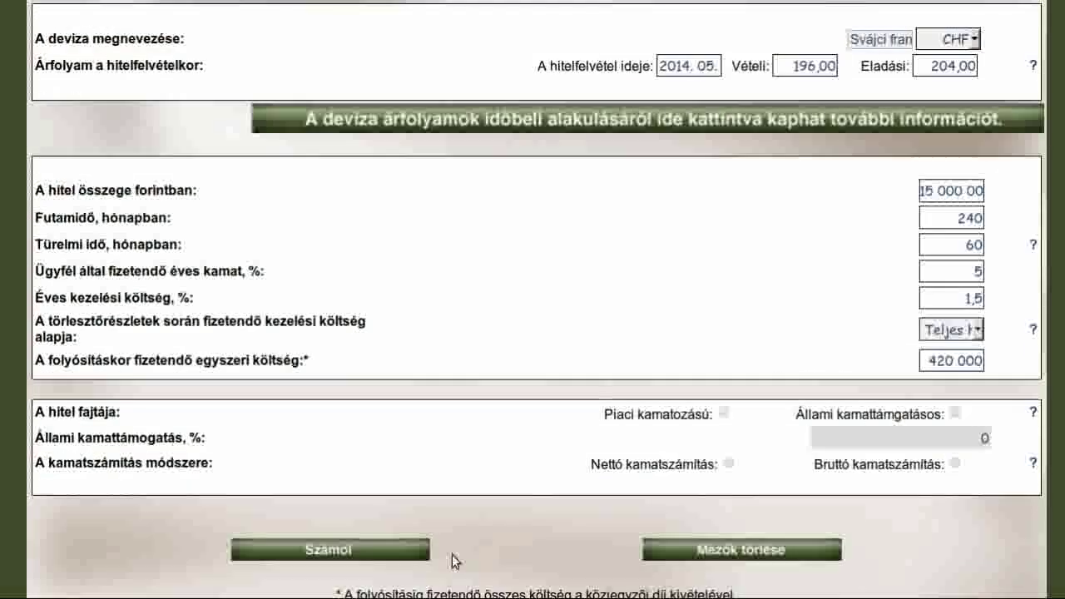
pyautogui.click(409, 550)
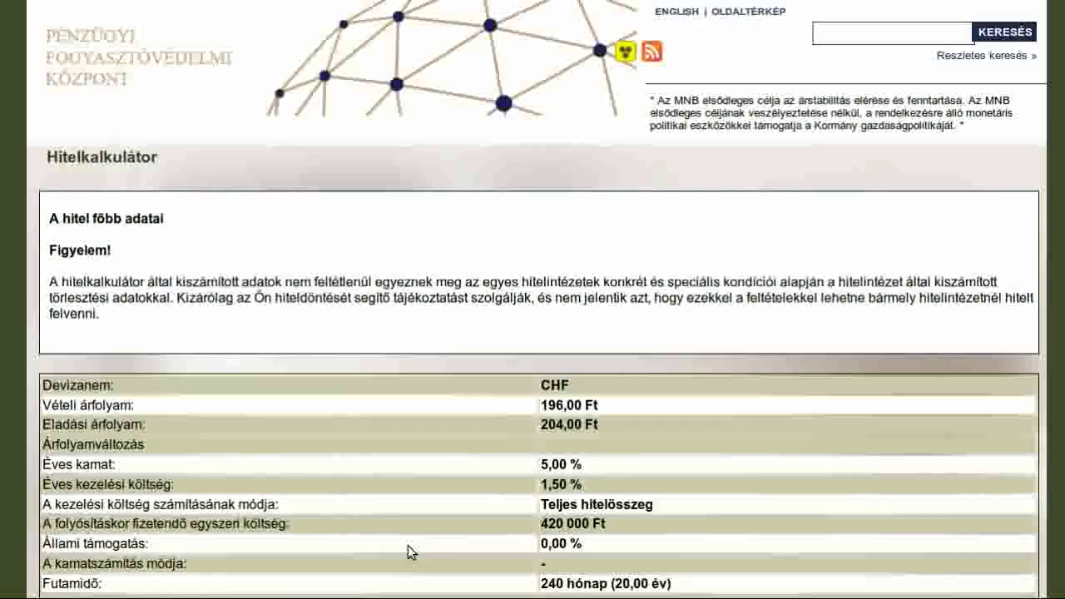
pyautogui.scroll(-6, 407, 549)
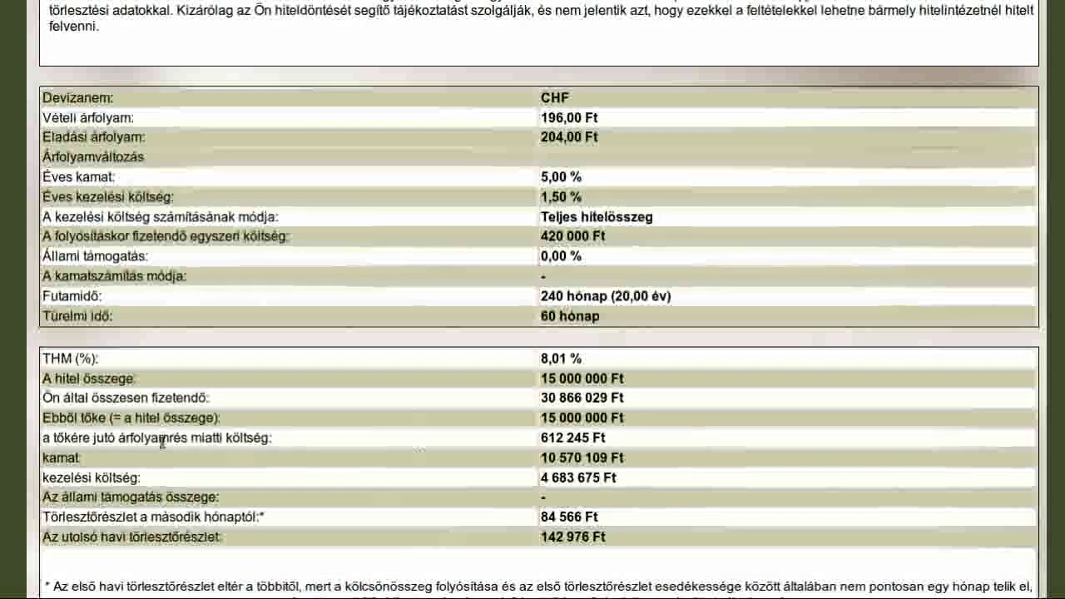
pyautogui.moveTo(49, 525); pyautogui.dragTo(54, 552)
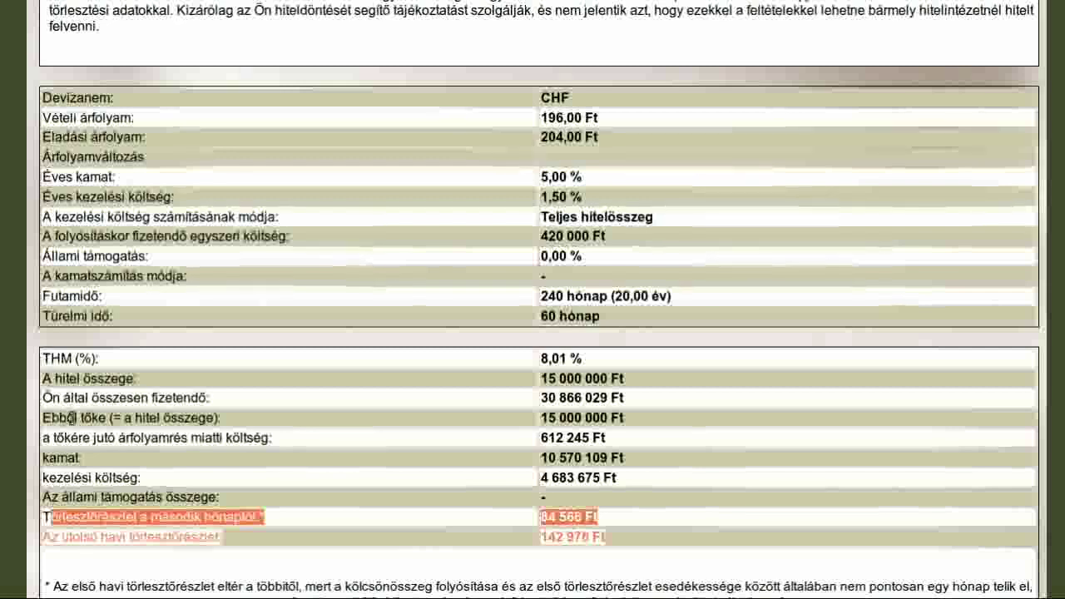
pyautogui.click(59, 459)
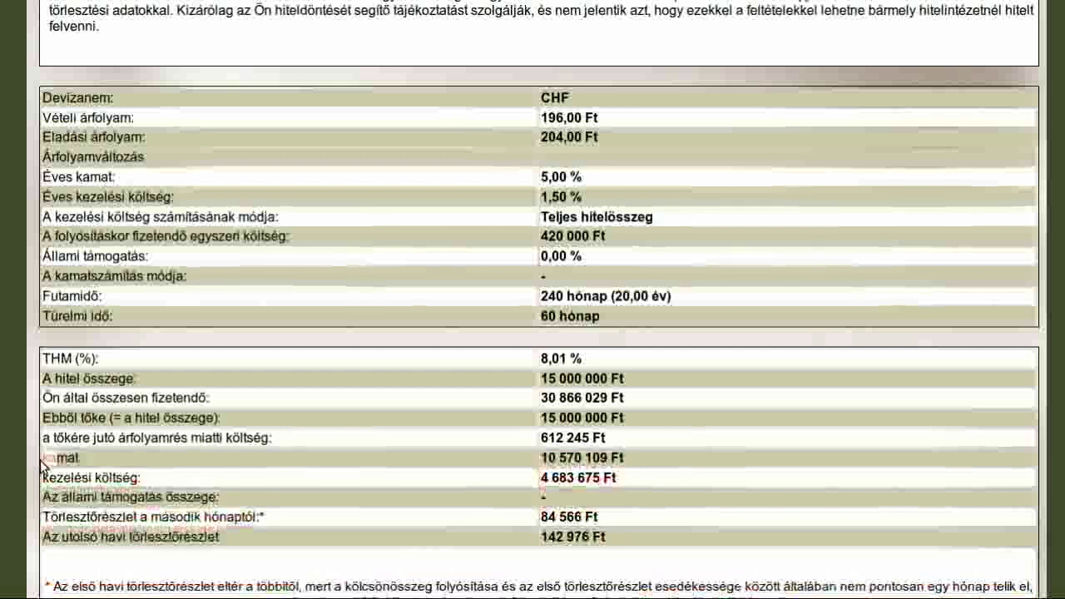